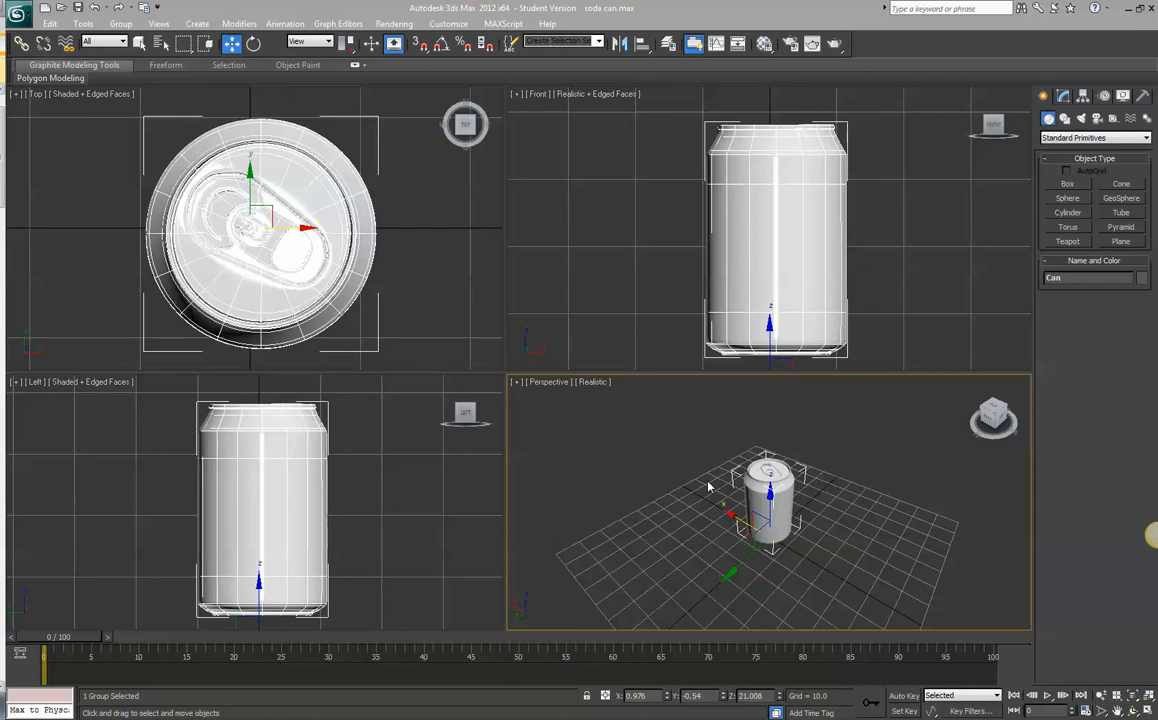
Open the Array tool for the can in the Top view, with a 2D count of 1 and a 1D array.
left_click(333, 219)
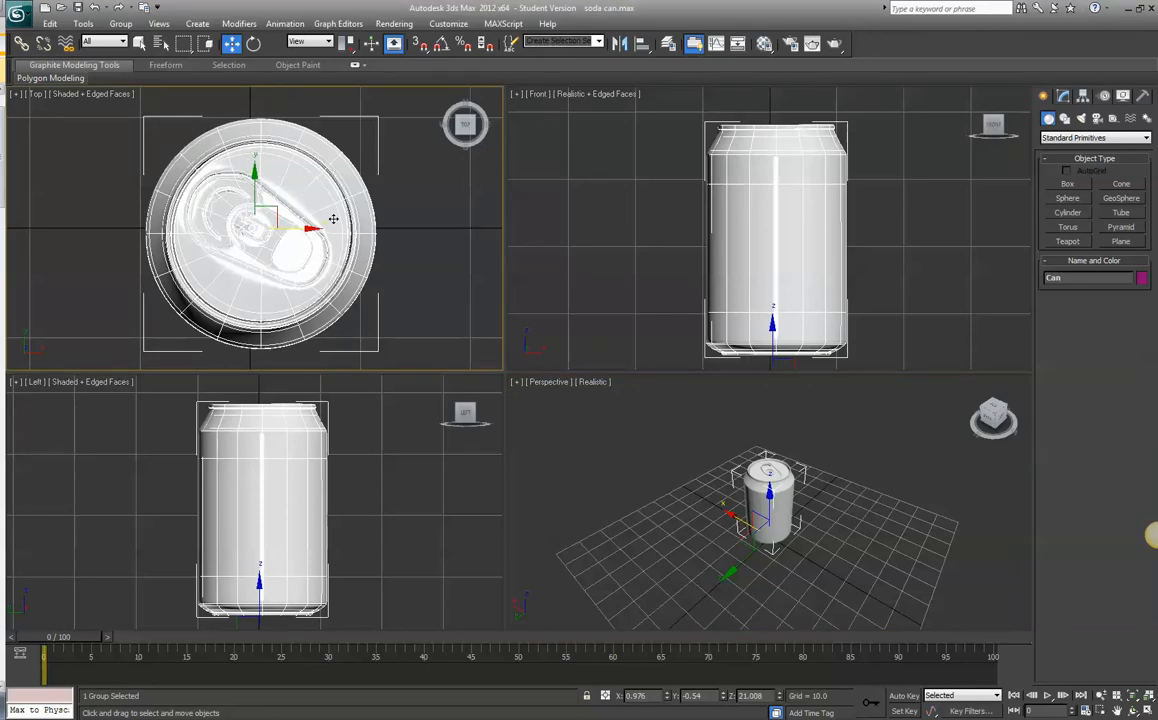
left_click_drag(111, 133, 342, 300)
left_click(84, 23)
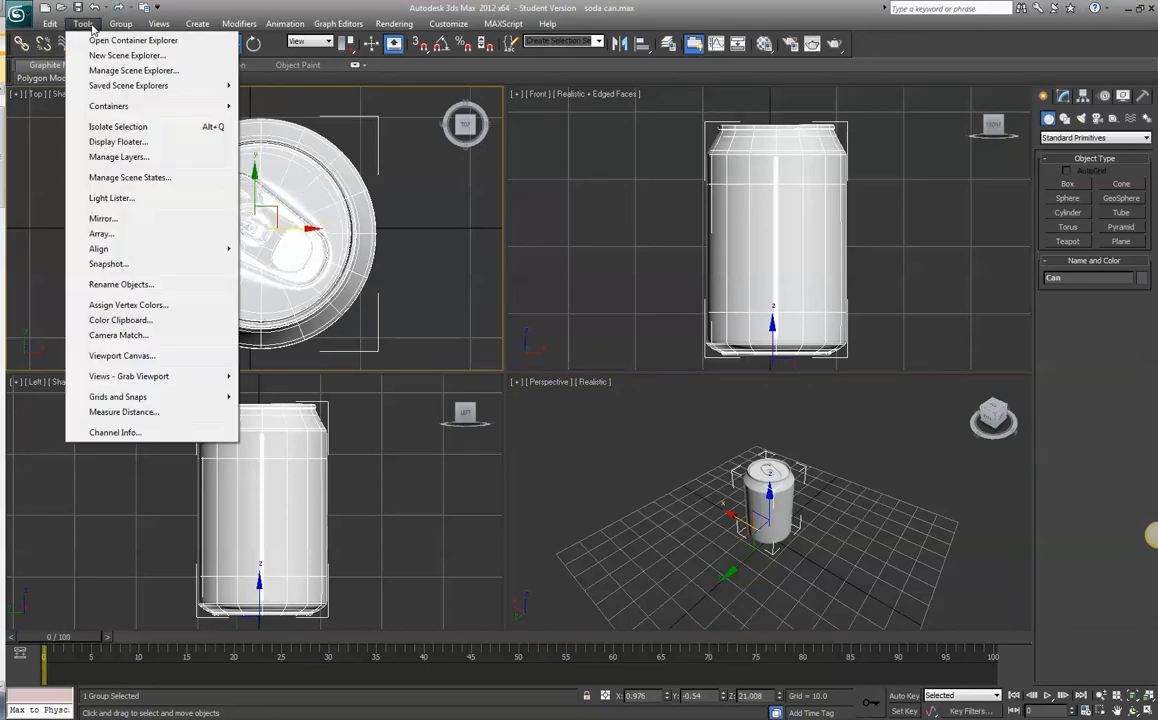
left_click(101, 233)
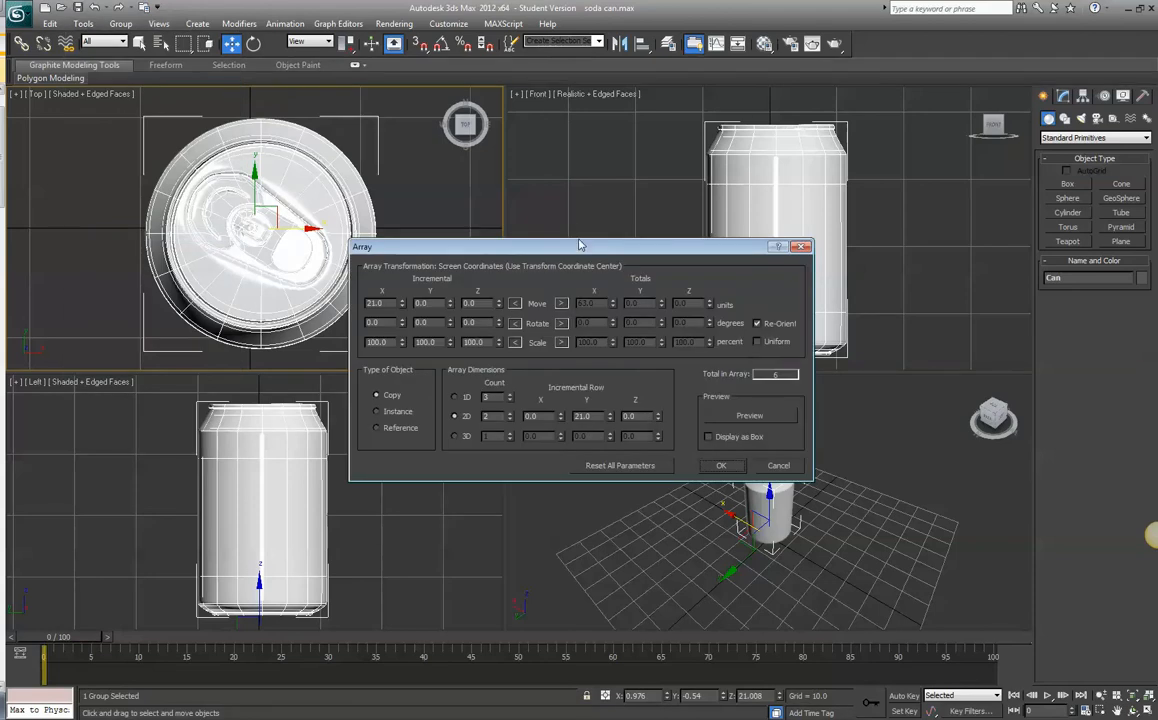
left_click_drag(580, 252, 636, 75)
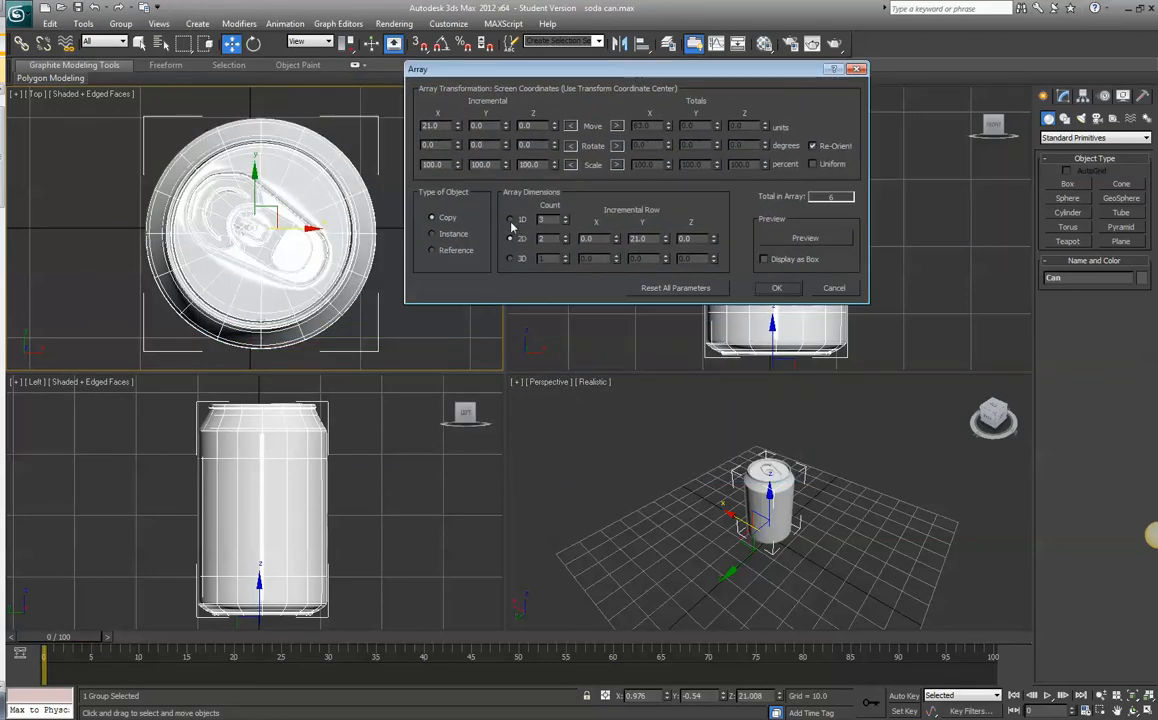
left_click(565, 243)
left_click(510, 219)
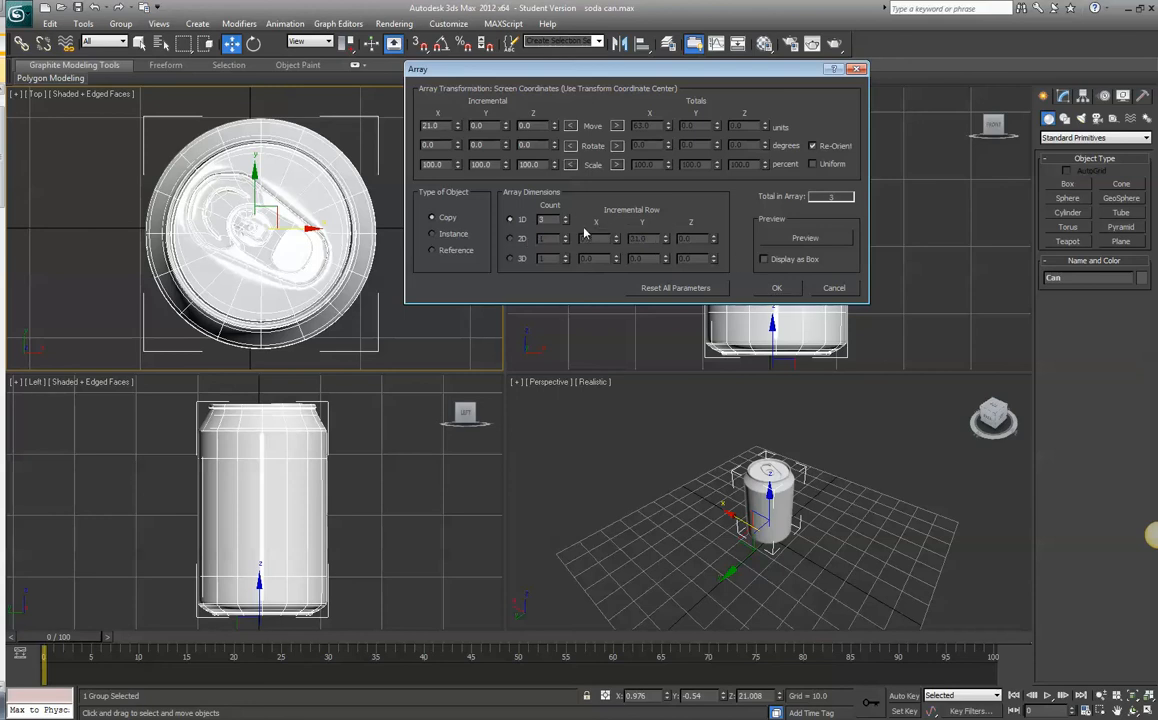
Set the array's incremental X move to 0, keep a 1D count of 3, and enable the preview.
left_click_drag(446, 126, 394, 127)
type("0")
key("Tab")
left_click_drag(549, 219, 532, 219)
left_click(790, 241)
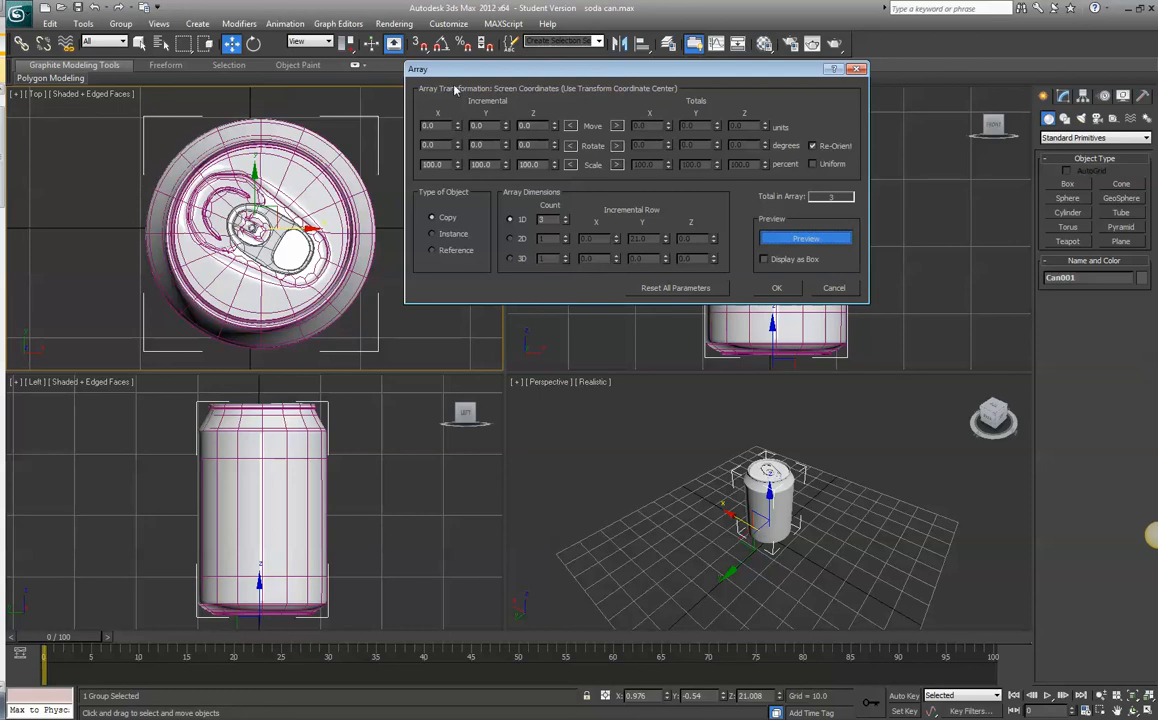
Adjust the array's incremental X move with the preview on until the spacing between cans is 21 units.
left_click_drag(458, 124, 387, 63)
left_click_drag(486, 70, 240, 65)
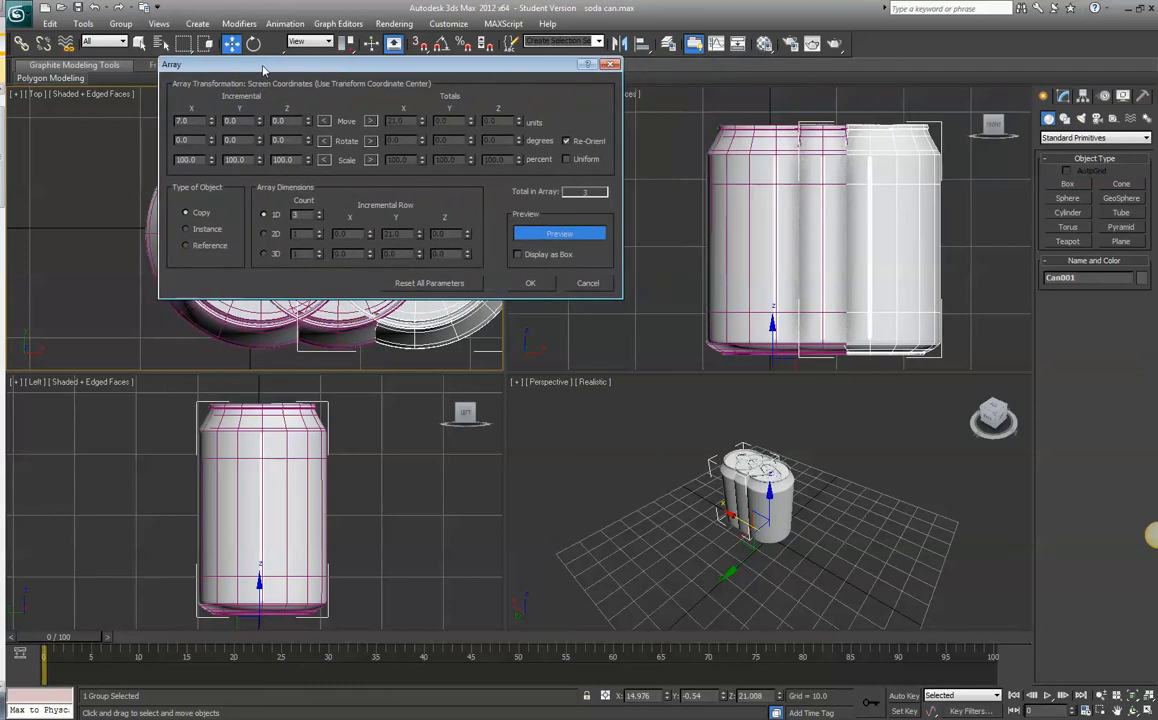
left_click(212, 119)
left_click(212, 119)
left_click(212, 119)
left_click(212, 119)
left_click(212, 119)
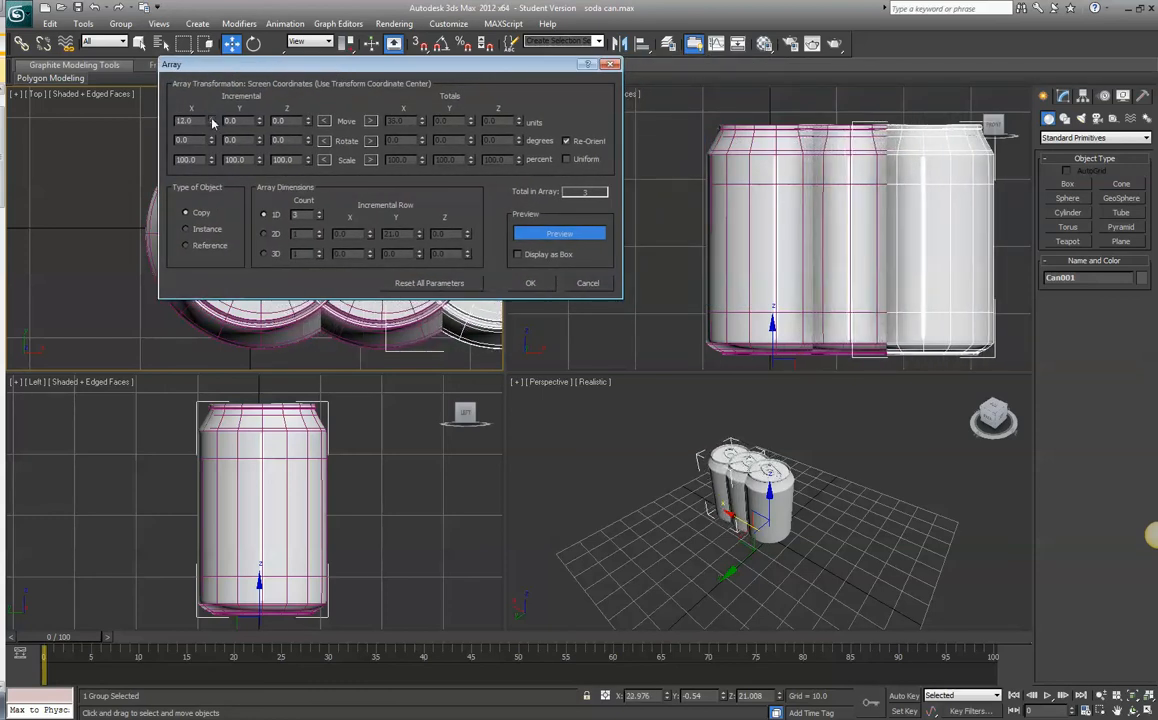
left_click(212, 119)
left_click(212, 119)
left_click(212, 119)
left_click(212, 119)
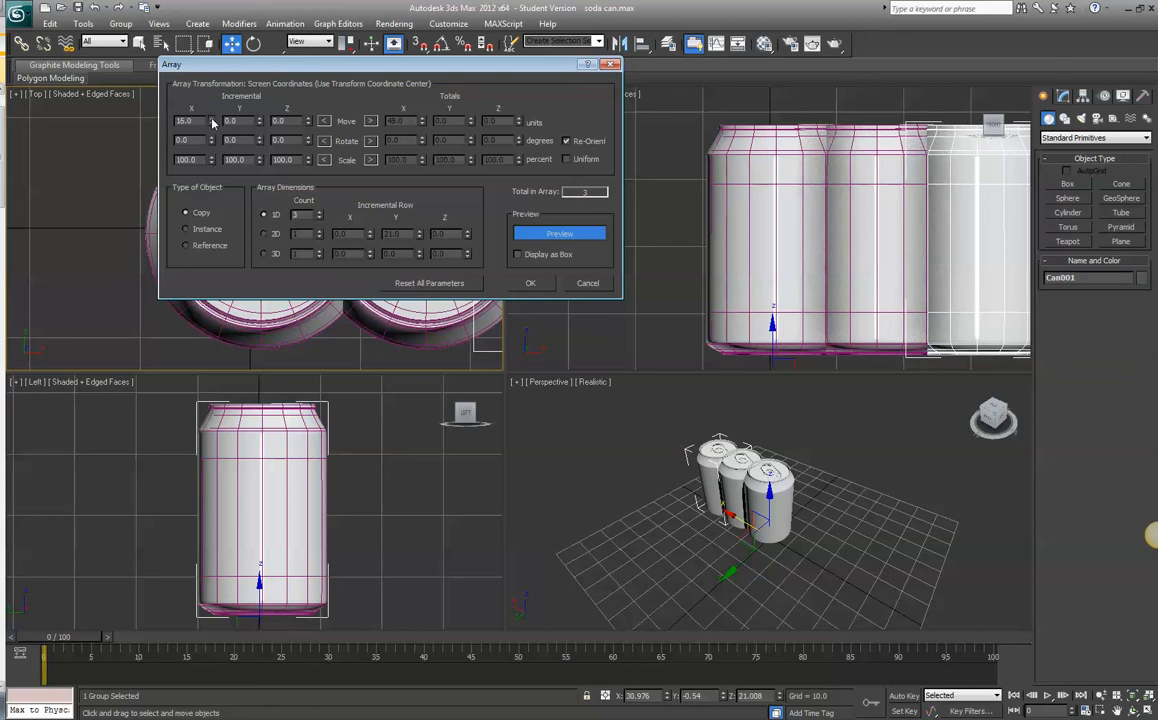
left_click(212, 119)
left_click(212, 119)
left_click(212, 119)
left_click(212, 119)
left_click(212, 119)
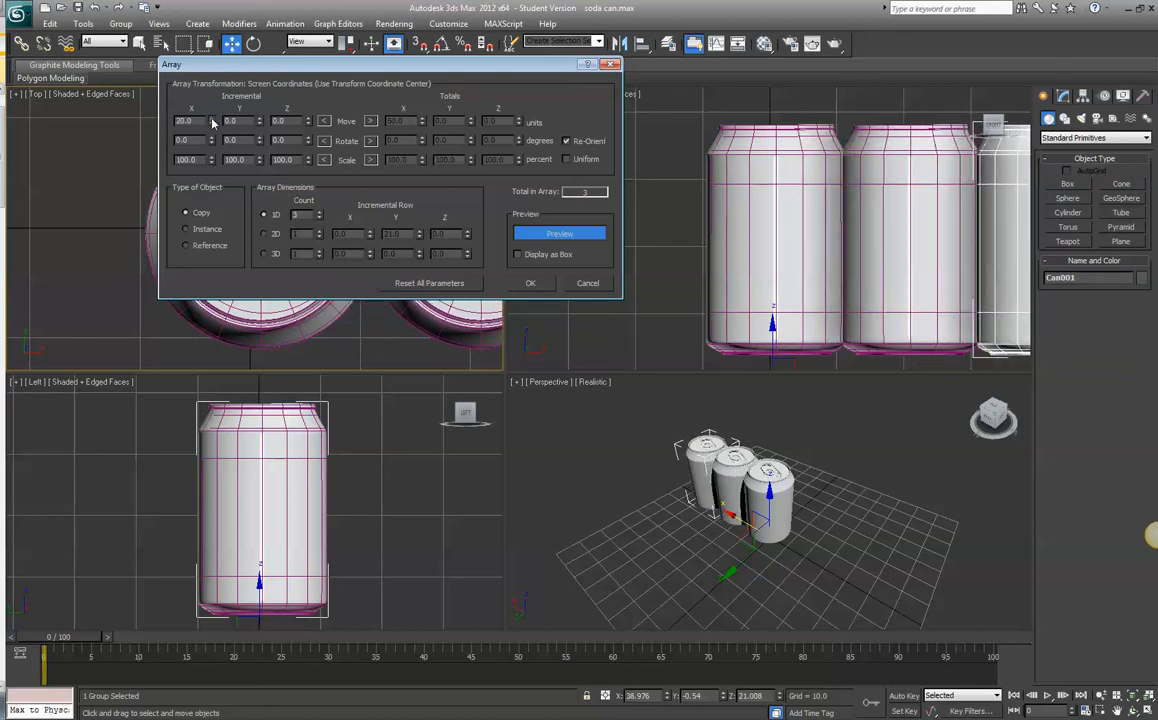
left_click(212, 119)
left_click(212, 119)
left_click(212, 119)
left_click(212, 119)
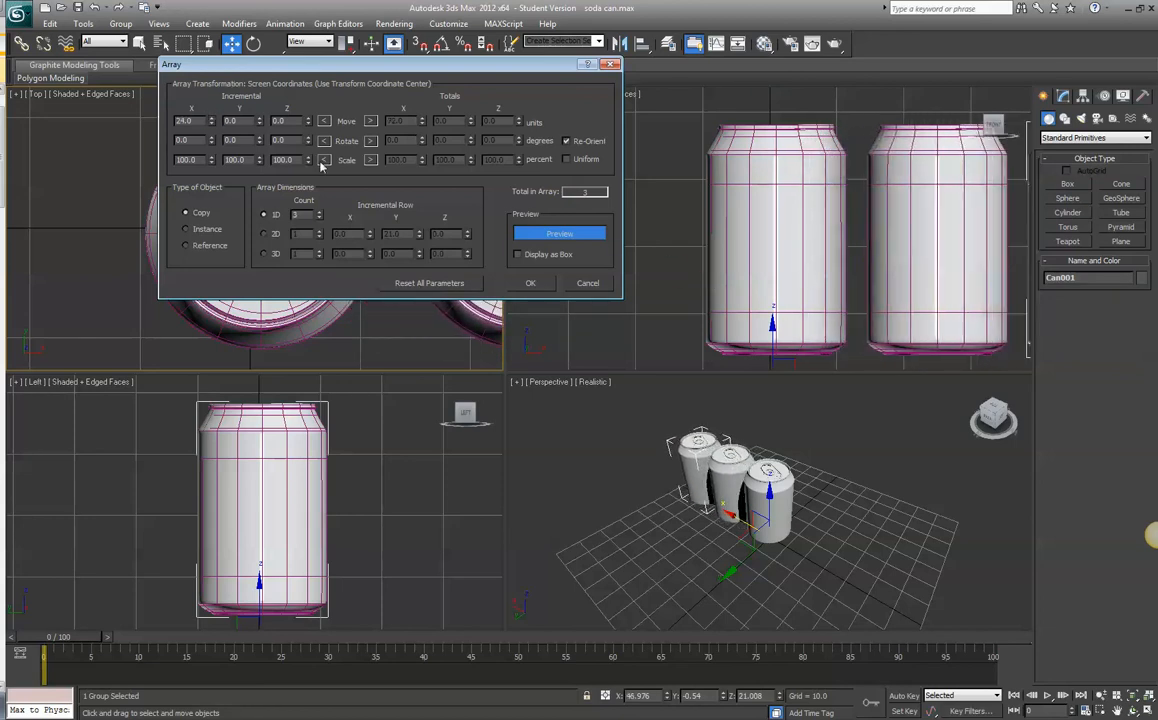
left_click(212, 119)
left_click(212, 119)
left_click(212, 119)
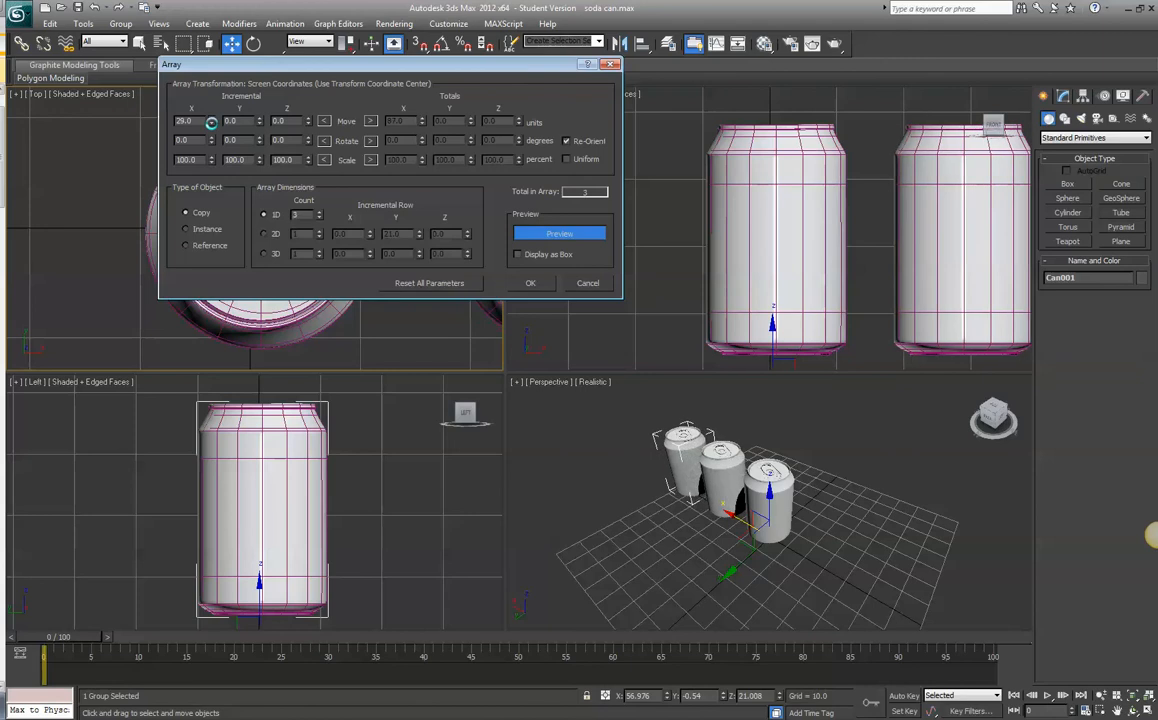
left_click(212, 119)
left_click(212, 119)
left_click(212, 124)
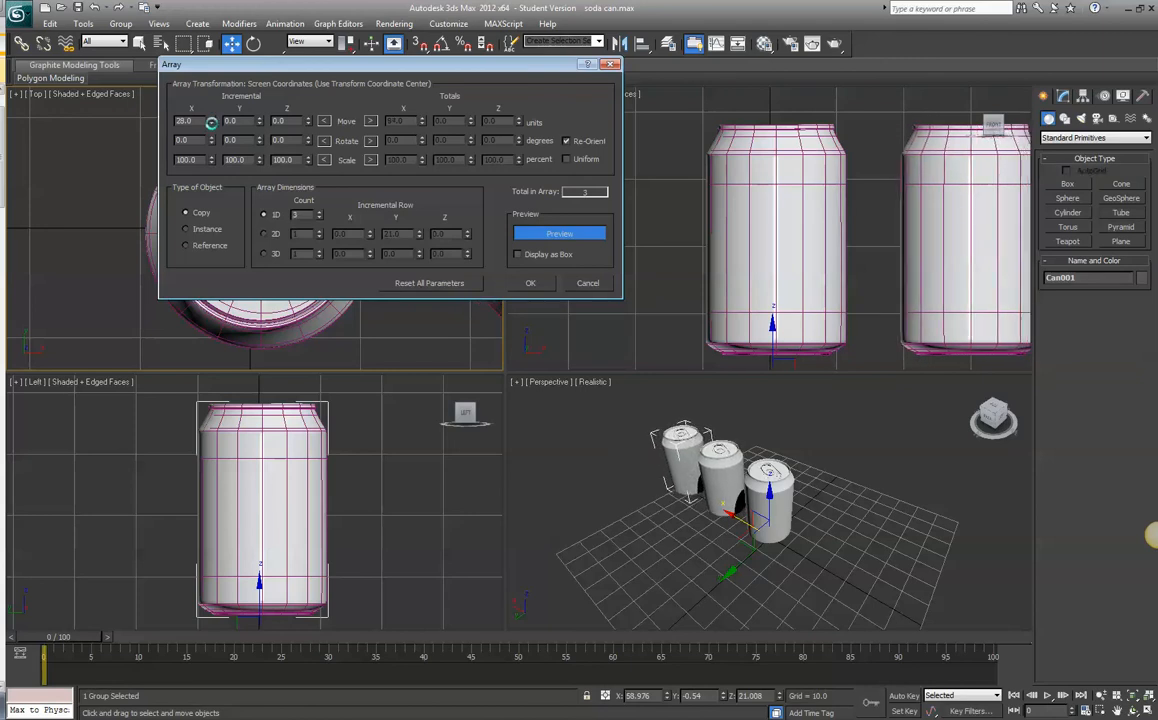
left_click(212, 124)
left_click(212, 124)
left_click(211, 124)
left_click(211, 124)
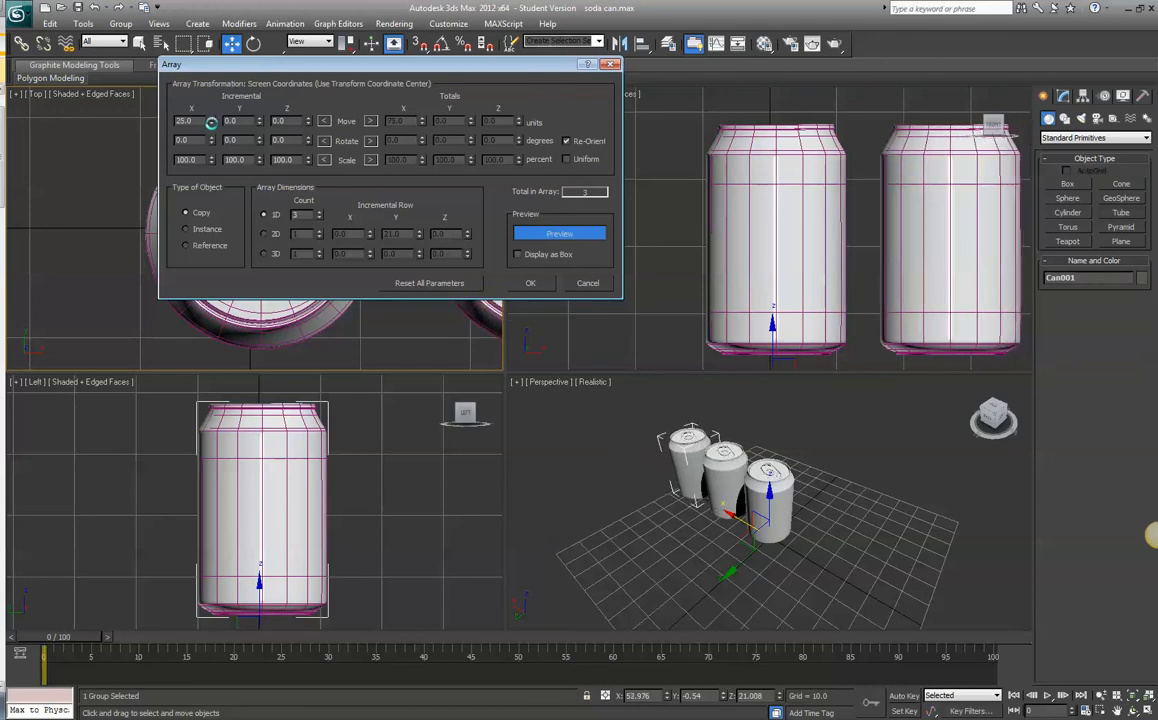
left_click(211, 124)
left_click(211, 124)
left_click(211, 124)
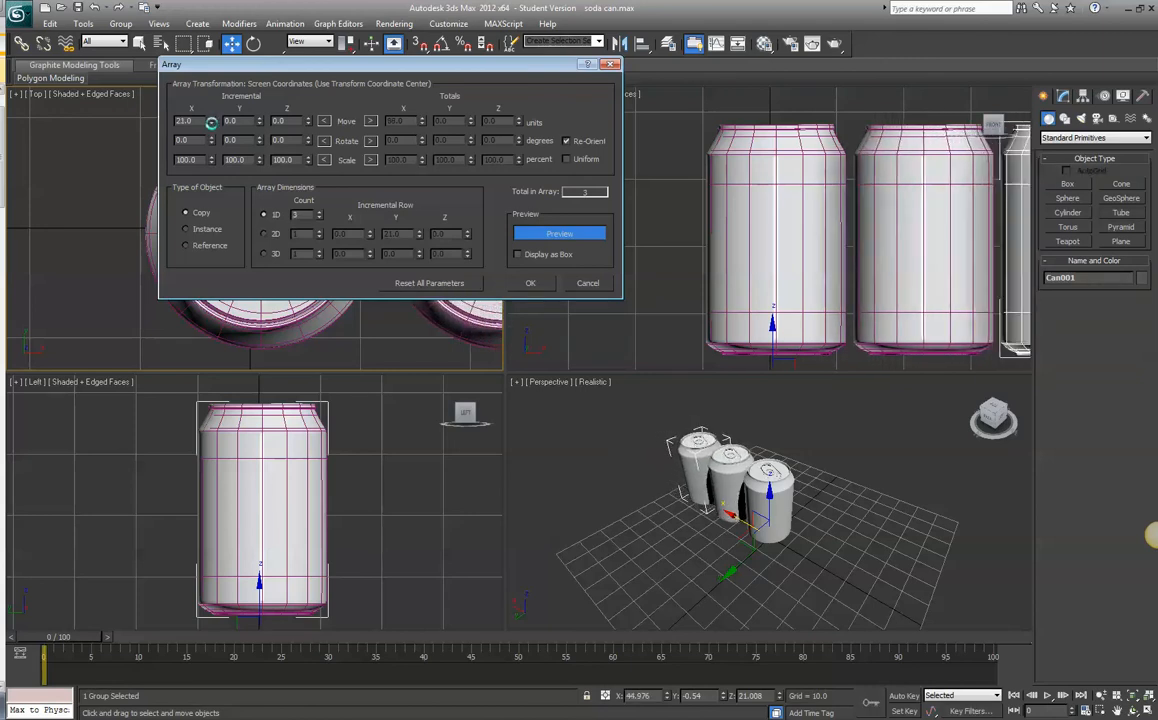
left_click(211, 124)
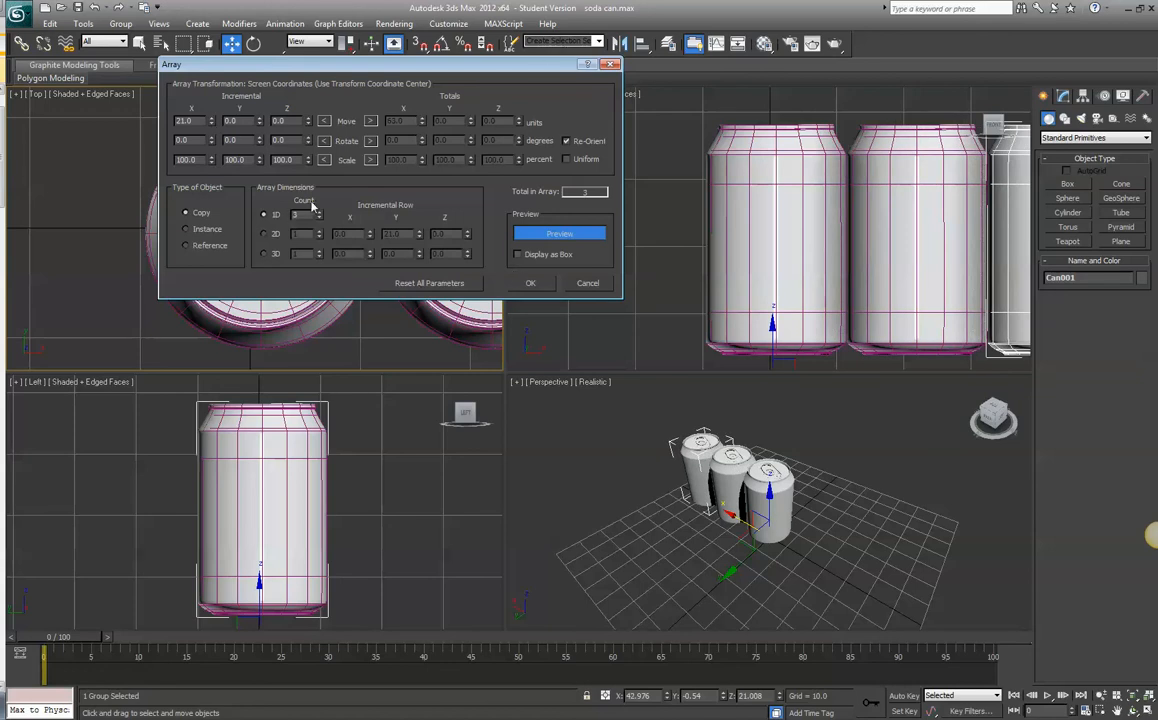
Extend the array to 2D with a count of 2 and try small changes to the Y offsets.
left_click(264, 234)
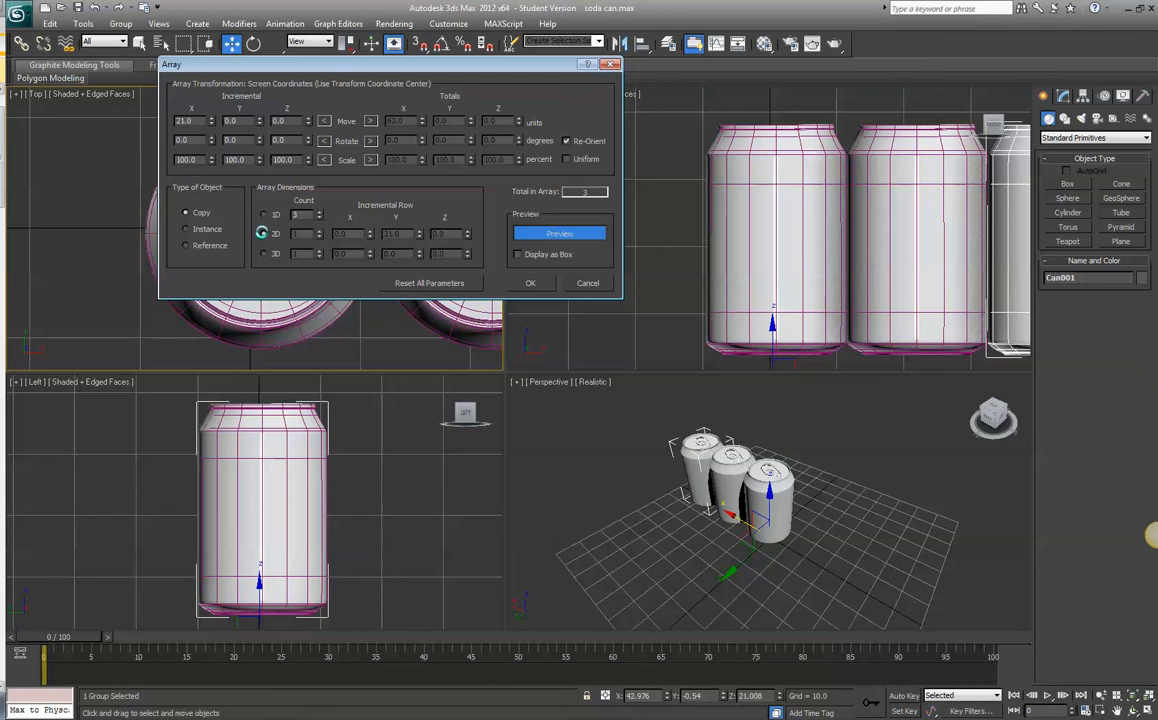
left_click(319, 232)
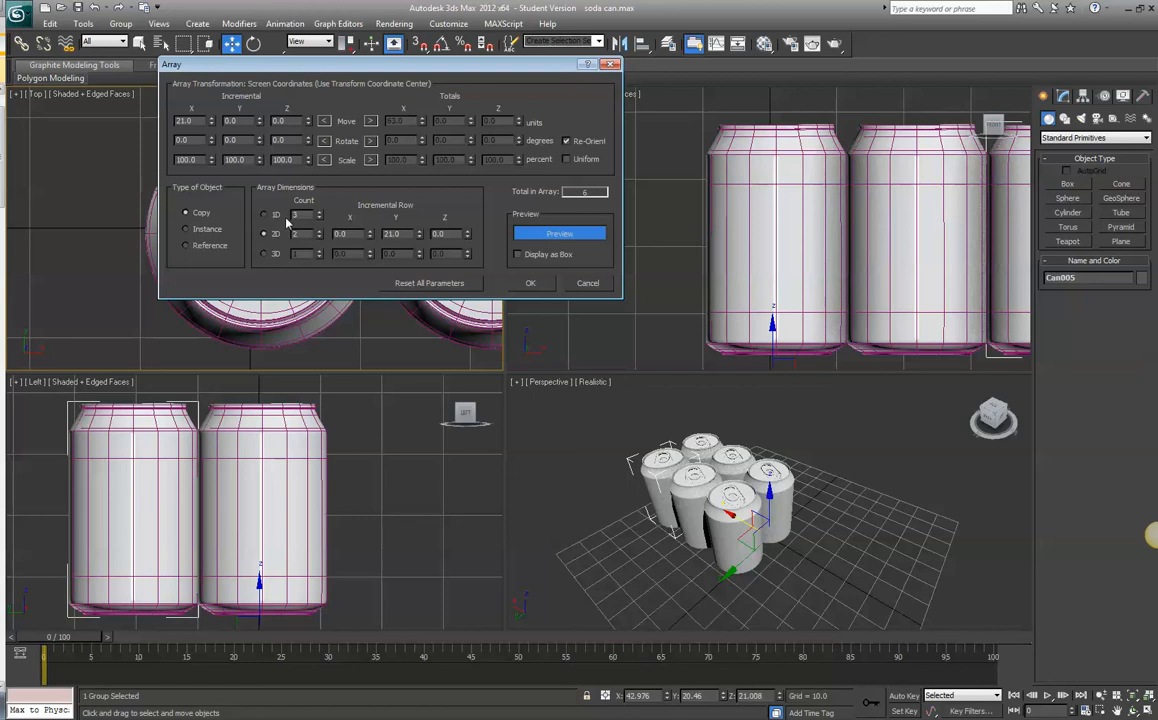
left_click(261, 121)
left_click(260, 125)
left_click(419, 231)
left_click(419, 237)
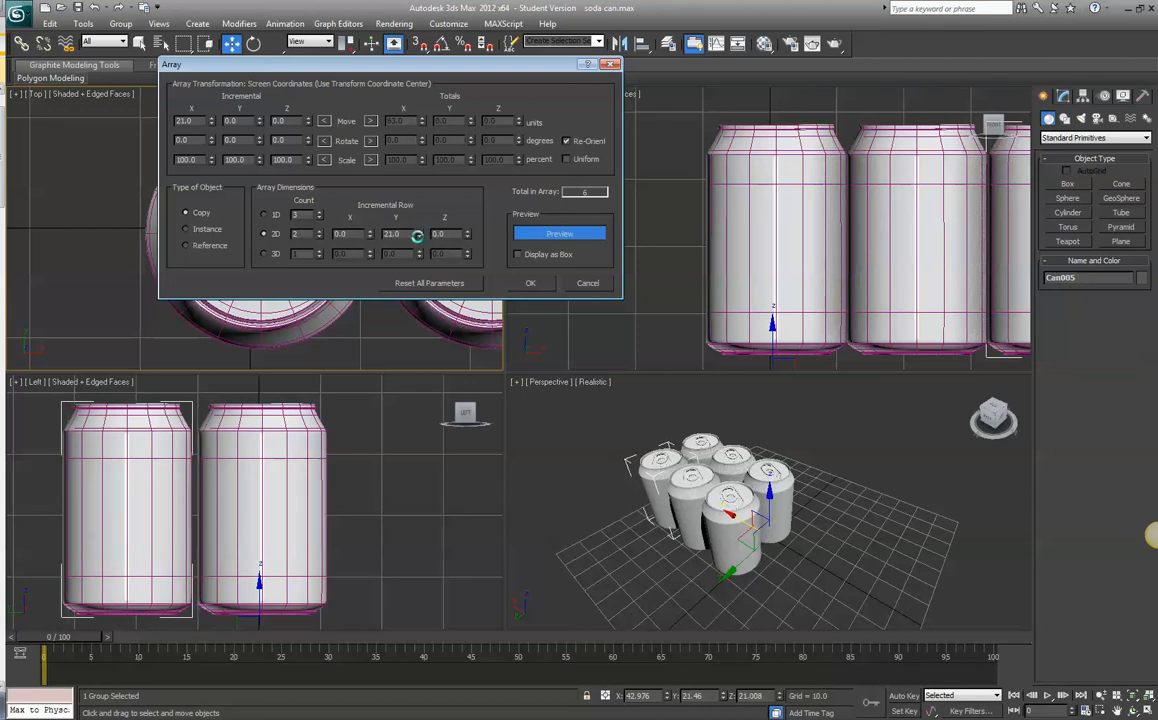
Reset the 2D row's Y offset to 0, set it back to 21 units, and cancel the array.
double_click(395, 233)
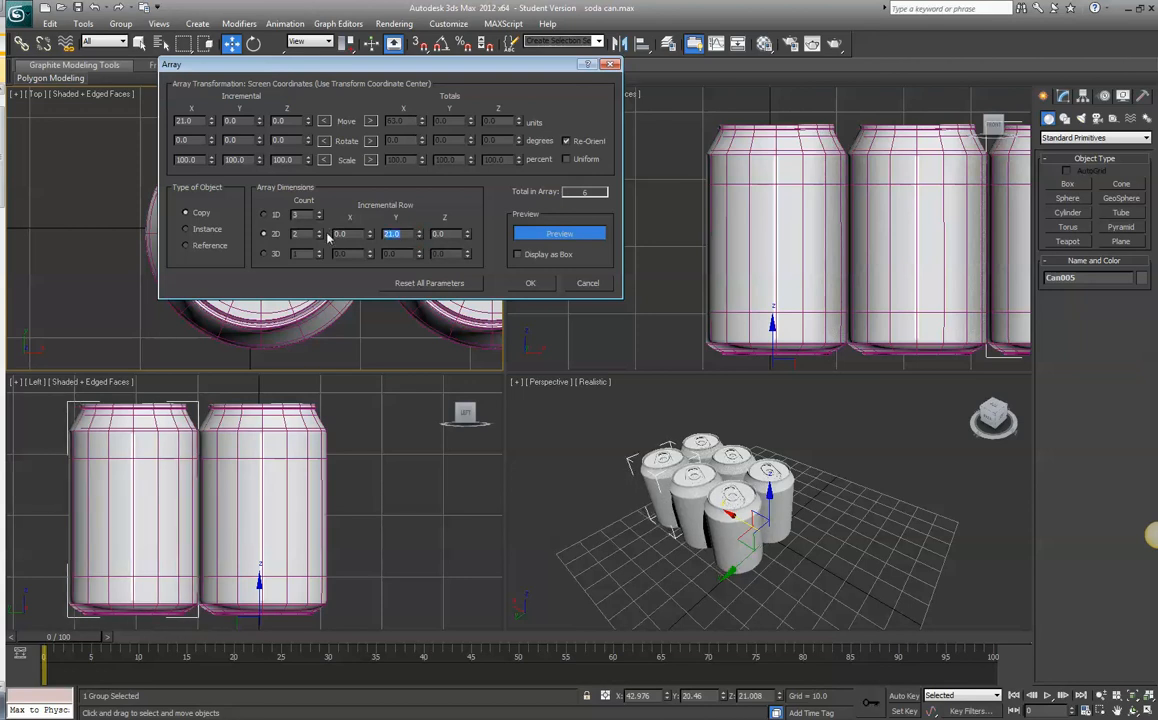
type("0")
left_click(419, 231)
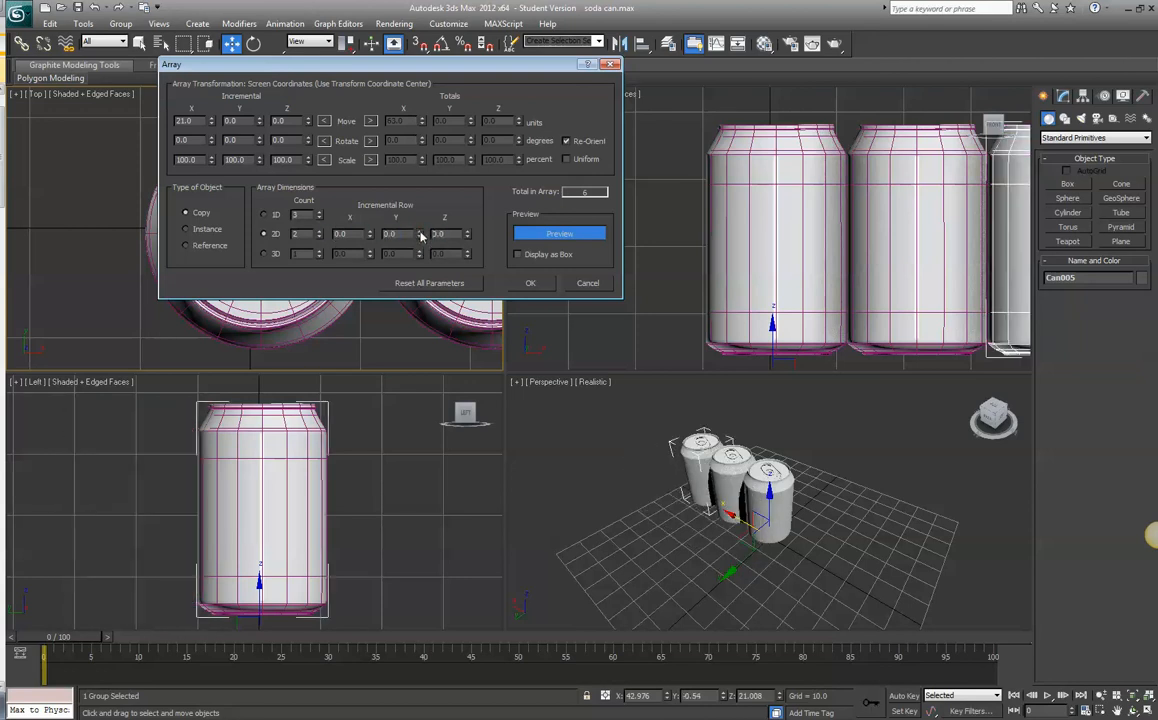
left_click_drag(403, 234, 348, 232)
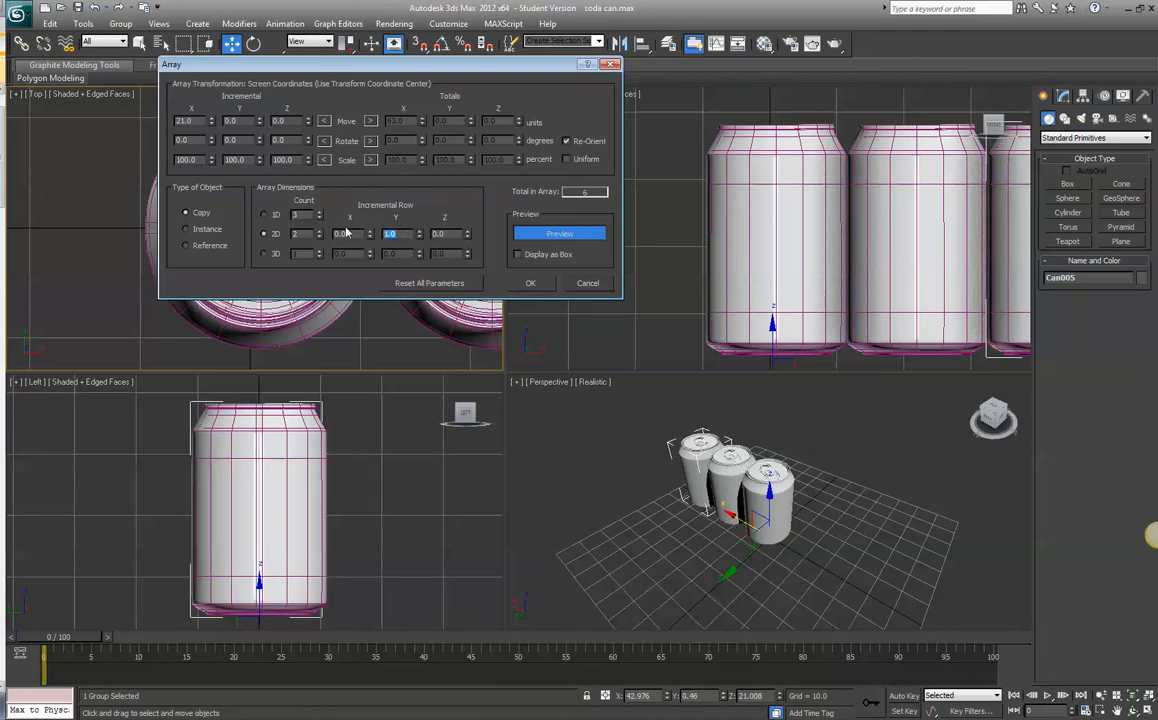
type("21")
key("Tab")
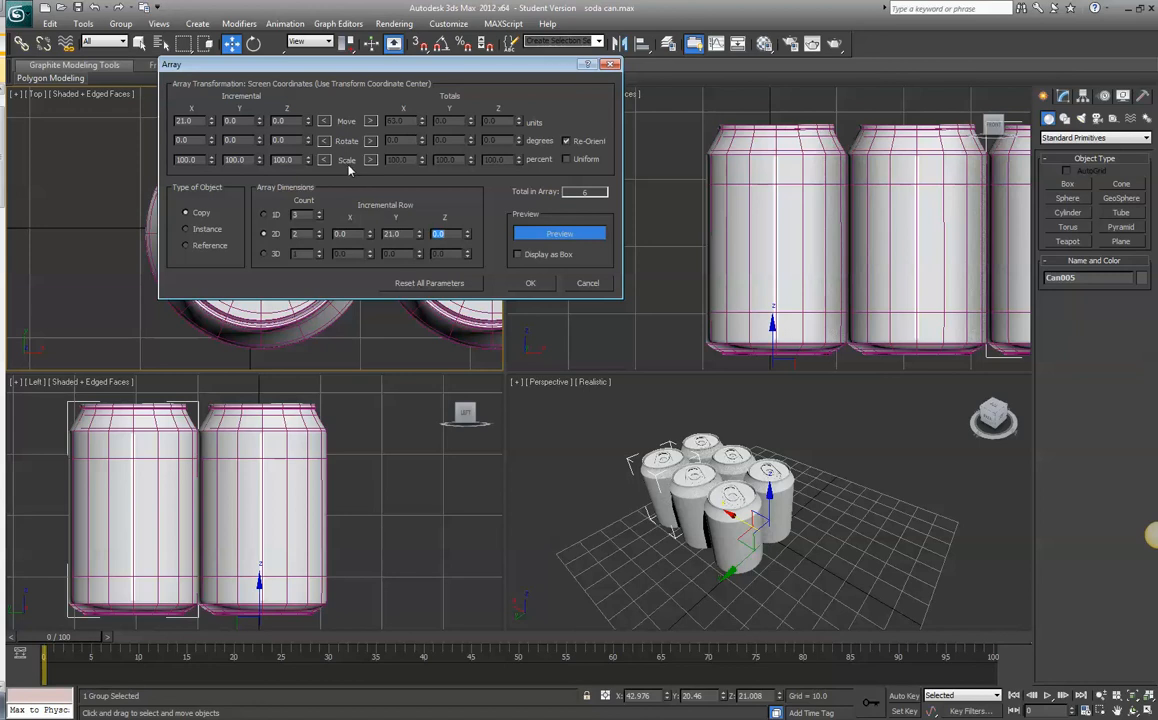
left_click_drag(394, 67, 326, 71)
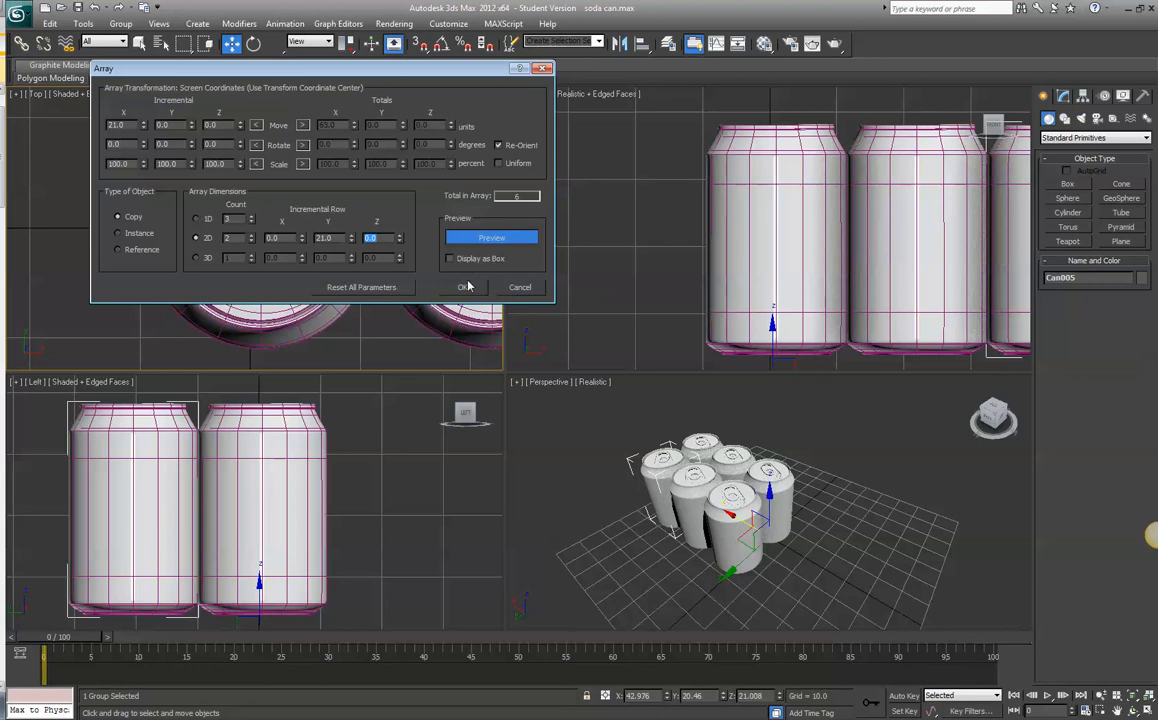
left_click(520, 288)
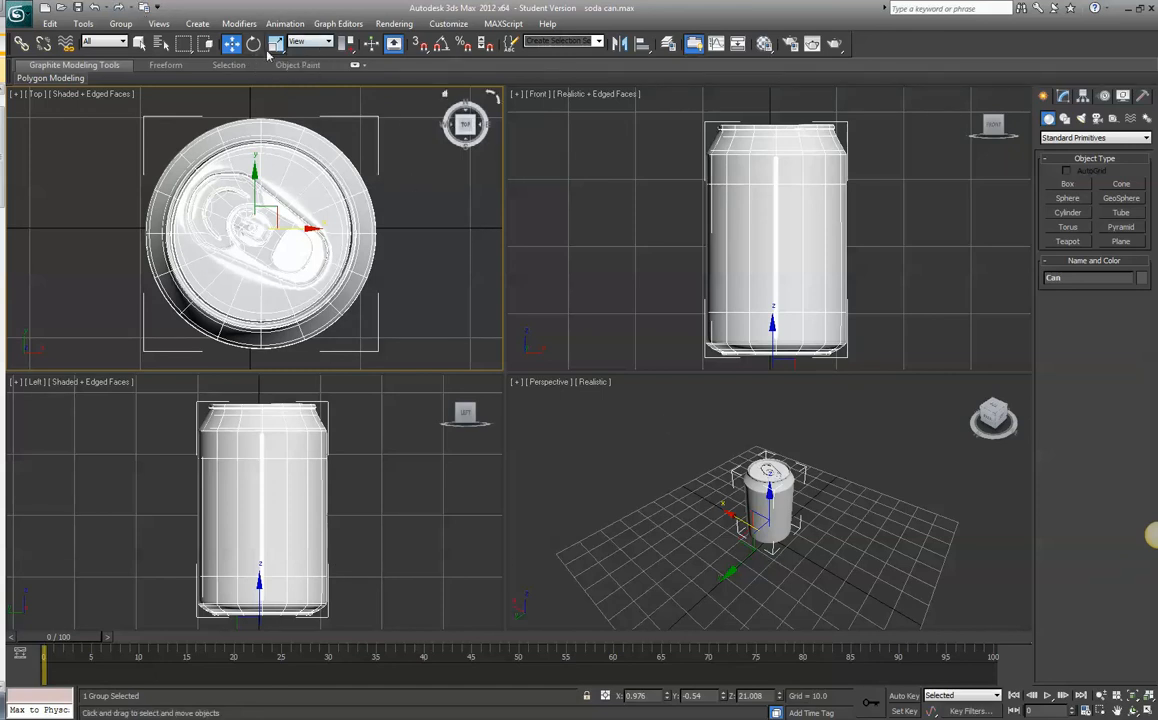
Choose Use Transform Coordinate Center and move the can along X to about -38.9, away from the origin.
left_click(348, 47)
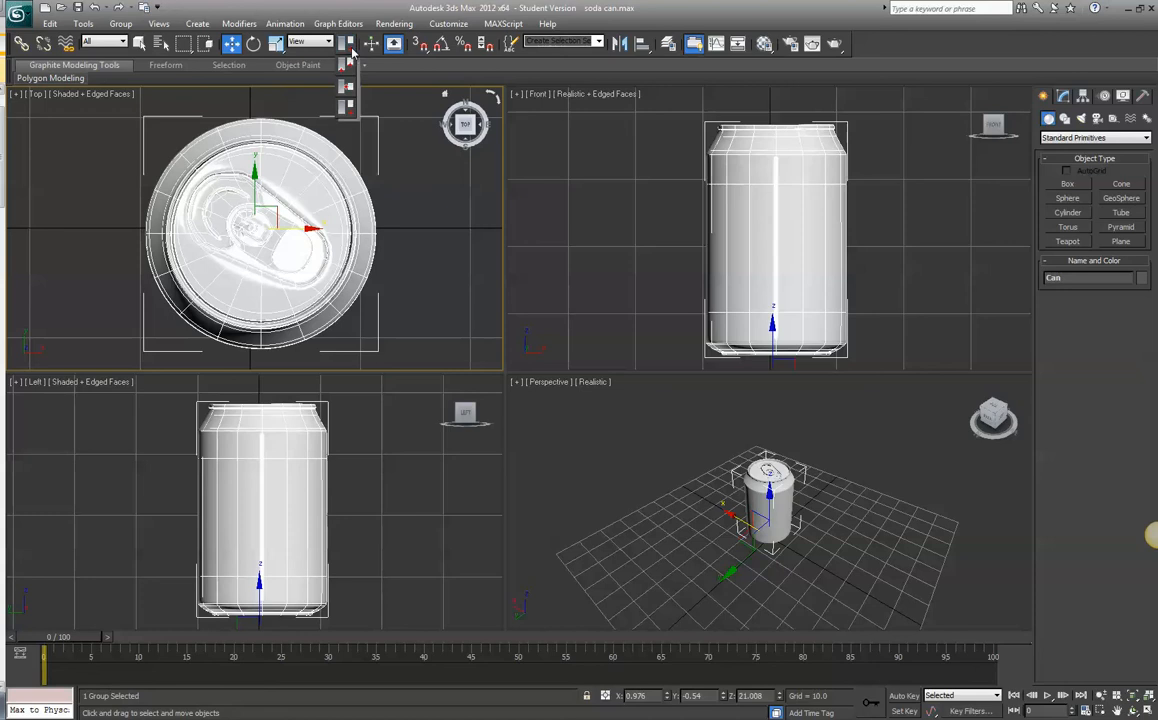
left_click_drag(352, 52, 352, 113)
left_click(350, 115)
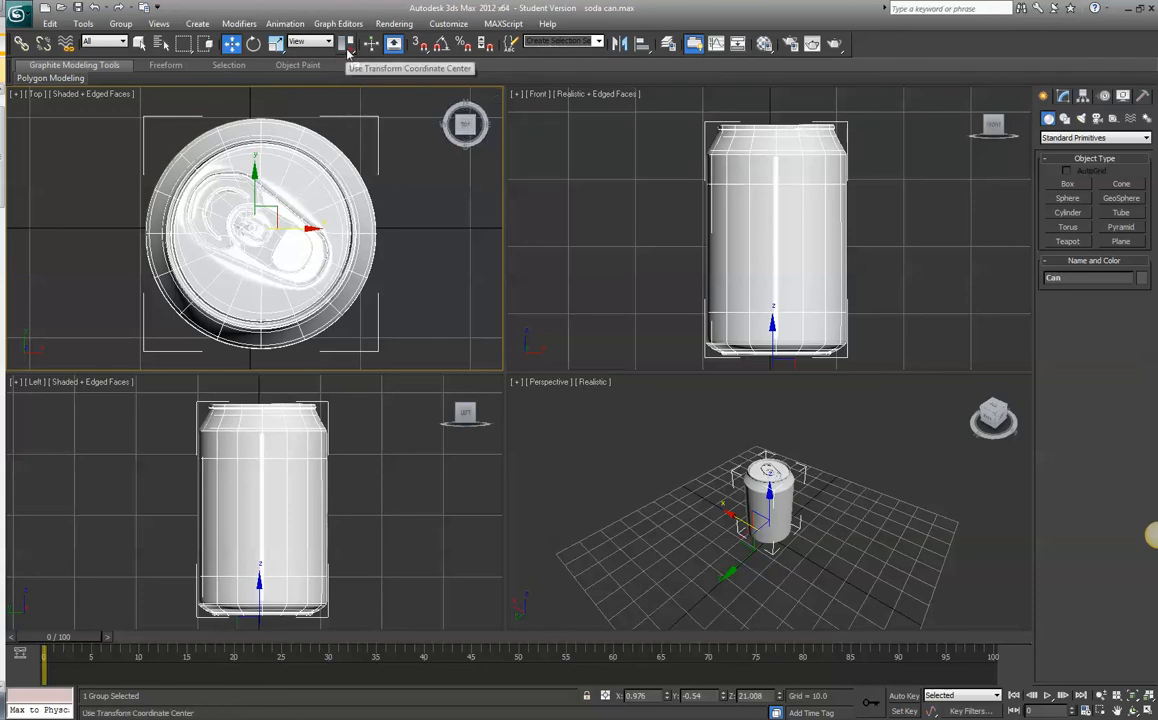
left_click_drag(348, 55, 348, 110)
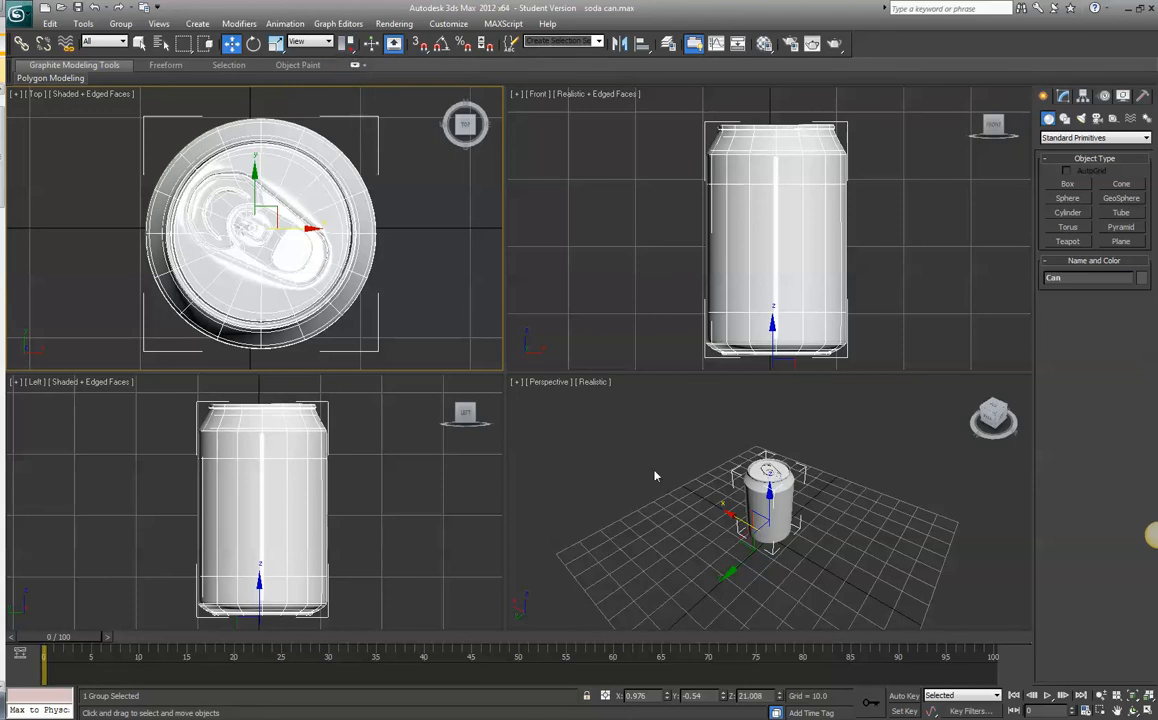
left_click(743, 527)
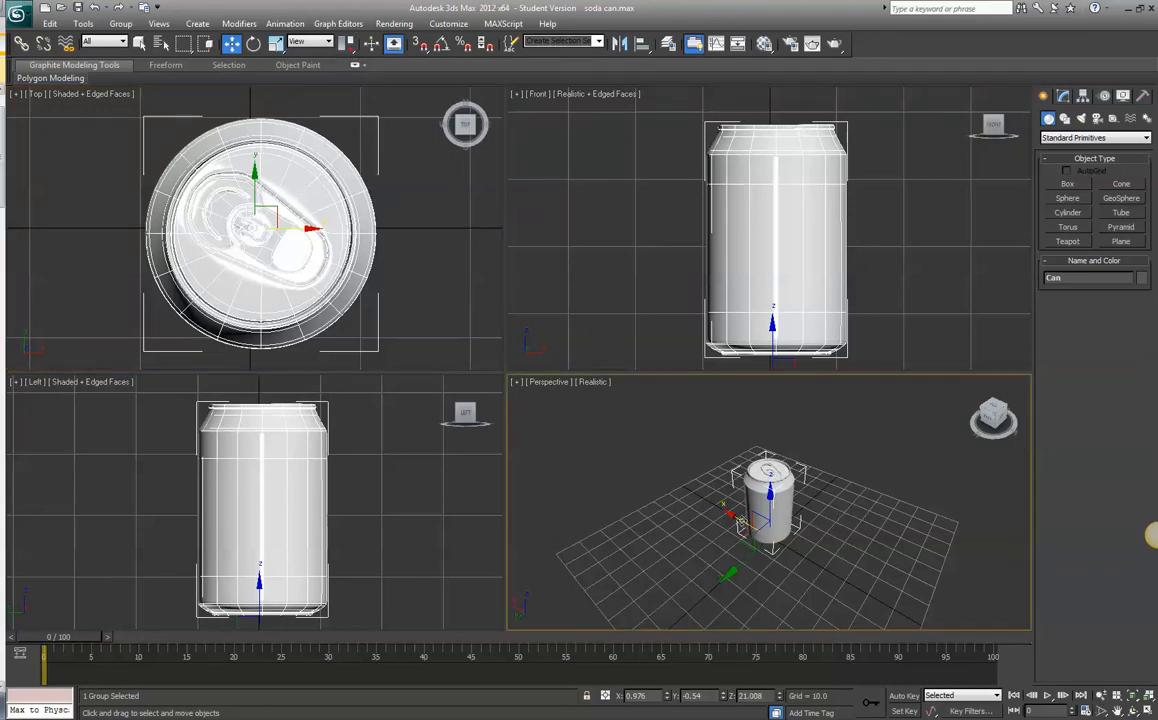
left_click_drag(743, 527, 812, 571)
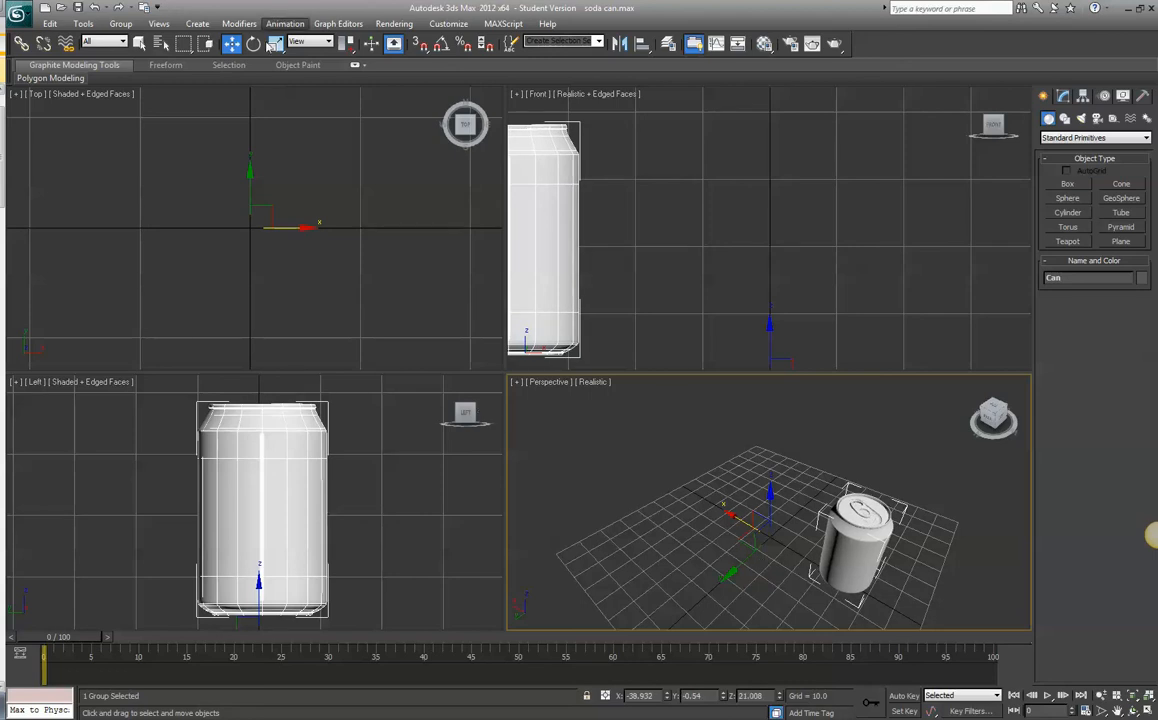
Open the Array tool for the moved can and set the row Y offset to 0, 2D count to 1 and X move to 0.
left_click(85, 24)
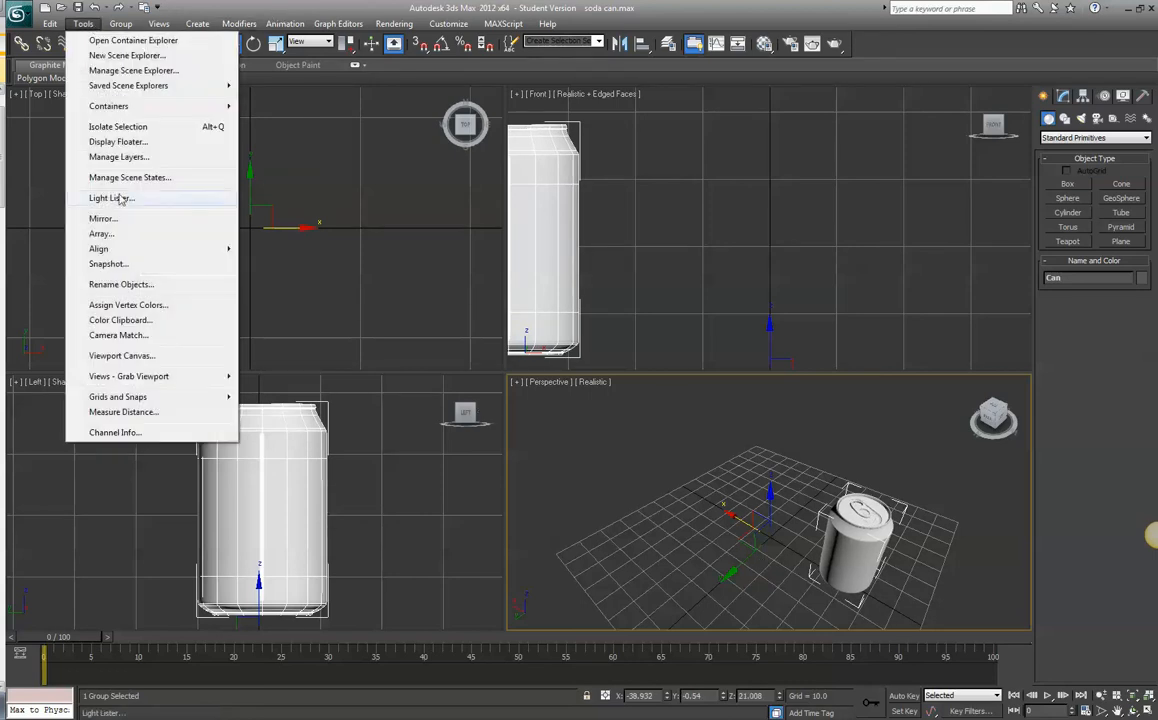
left_click(112, 236)
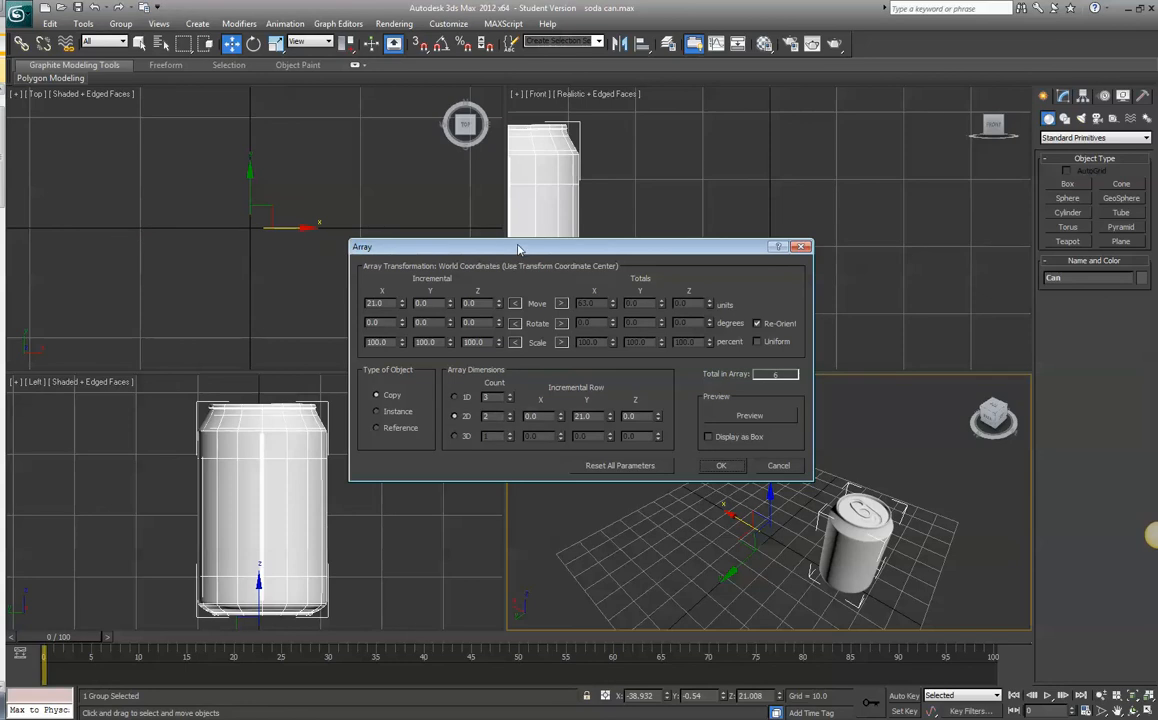
left_click_drag(470, 246, 236, 127)
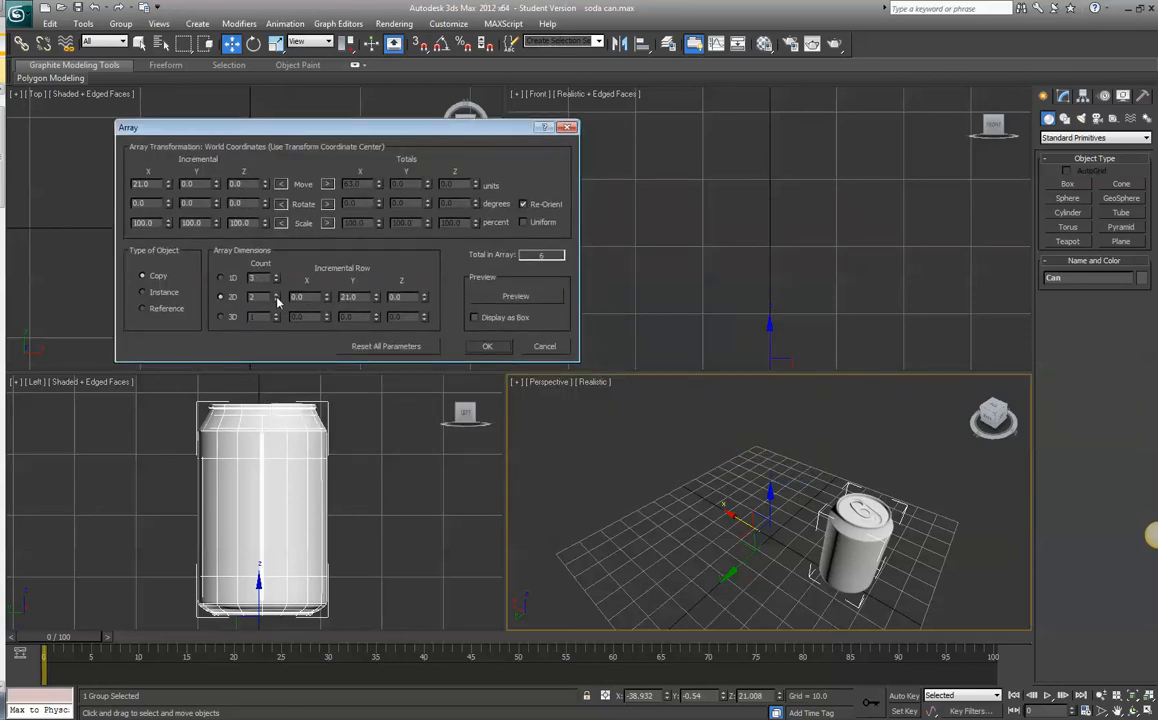
left_click_drag(364, 297, 336, 297)
type("0")
left_click_drag(264, 296, 206, 295)
type("1")
left_click_drag(155, 184, 62, 185)
type("0")
Set the 1D count to 1, enable the preview, and make the array one-dimensional.
left_click_drag(262, 278, 226, 296)
type("10")
left_click(518, 297)
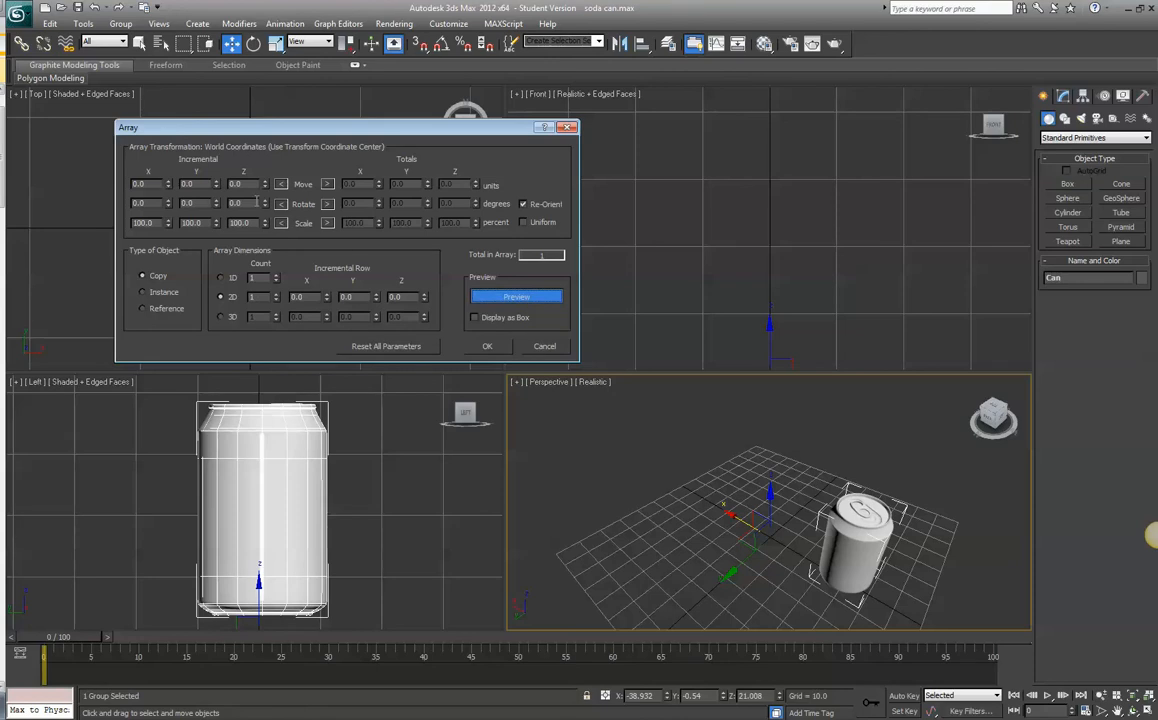
left_click(222, 279)
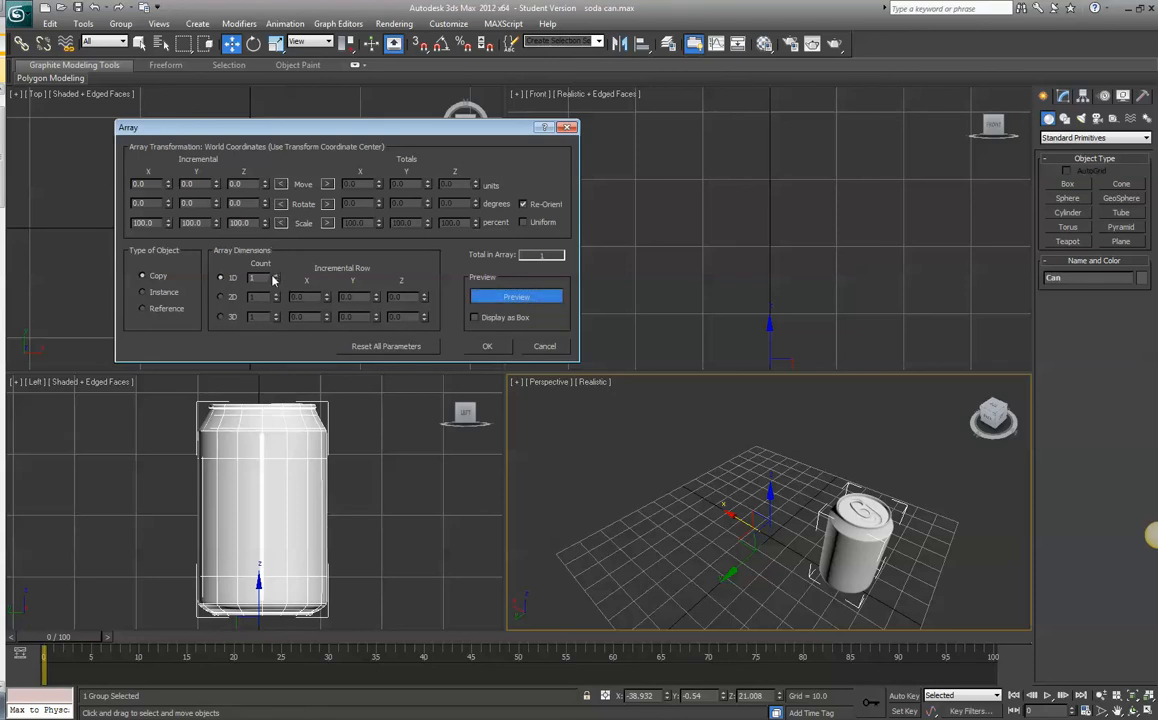
Set the array's 1D count to 6.
double_click(256, 277)
type("5")
key("Return")
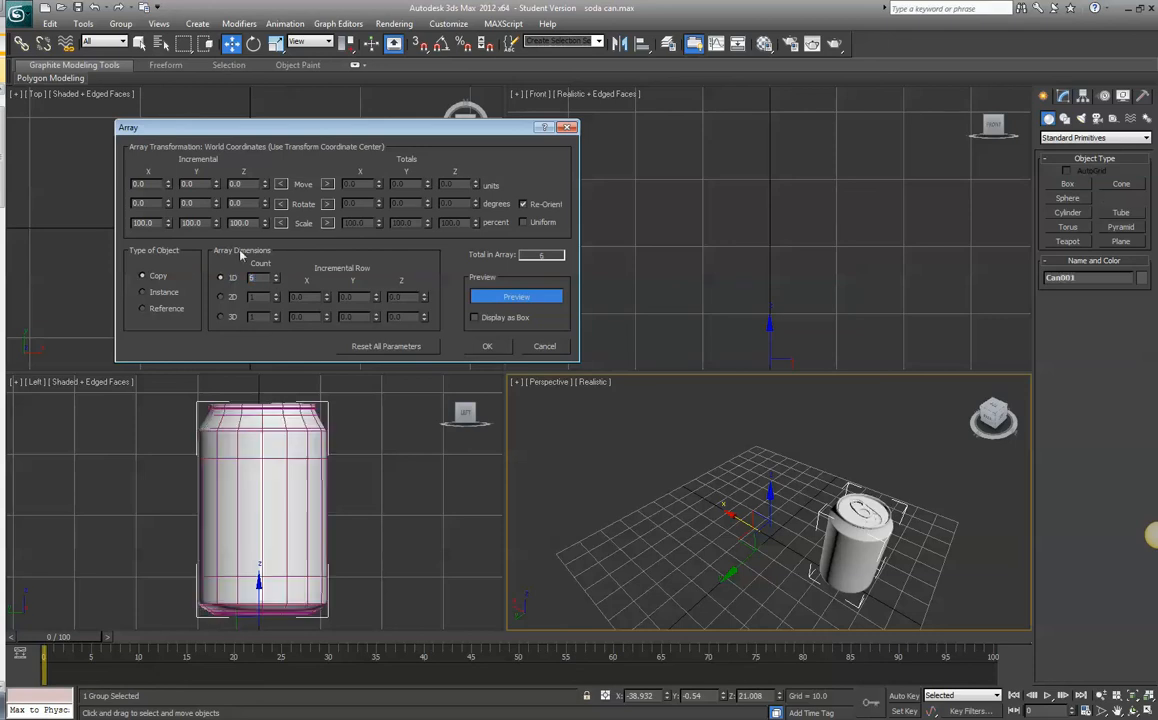
Preview an incremental Z move of 2 units for the array and set it back to 0.
left_click(265, 181)
left_click(265, 181)
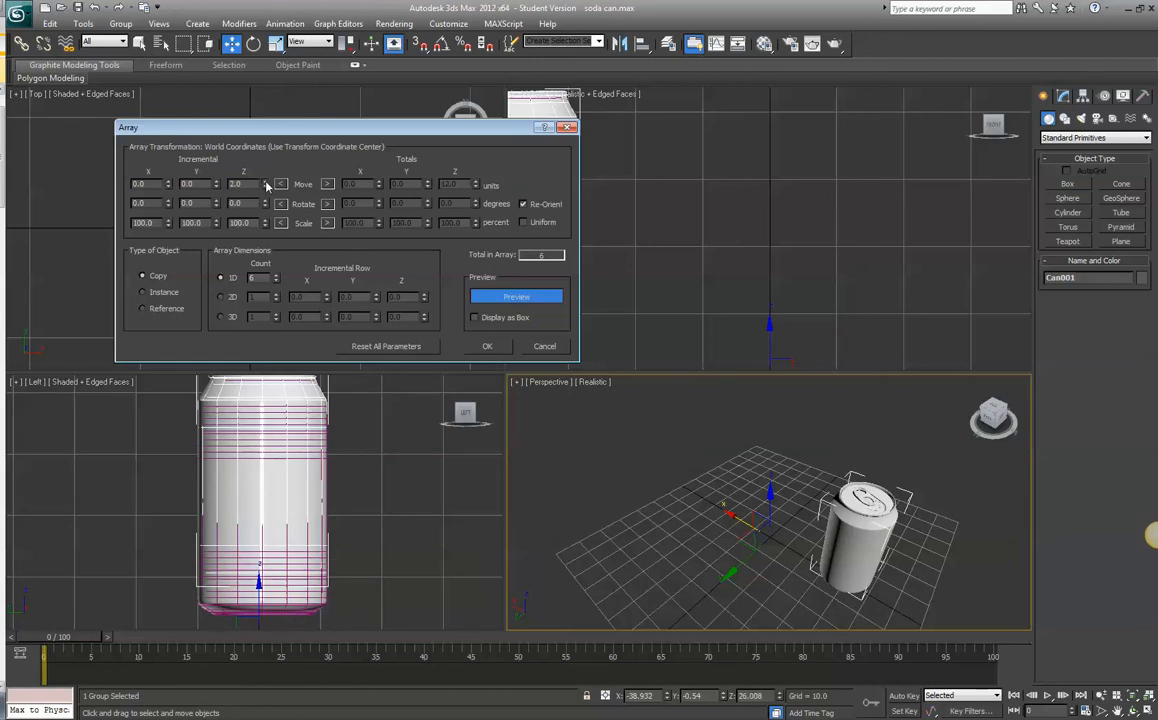
double_click(245, 185)
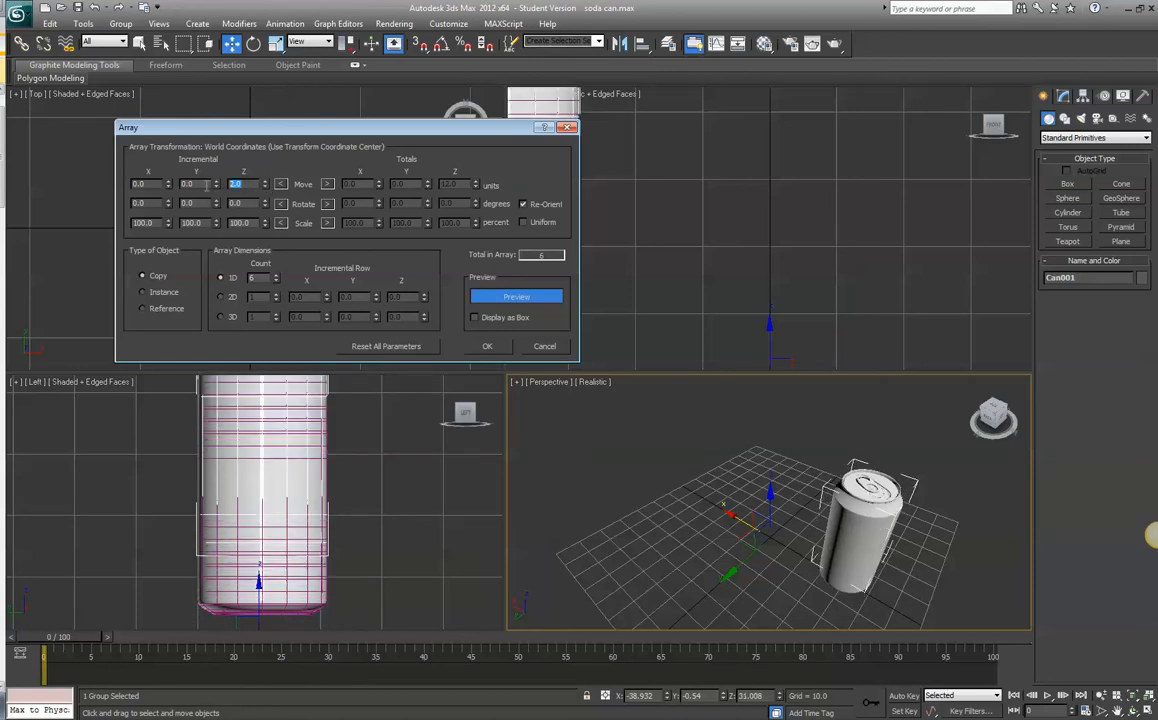
type("0")
key("Tab")
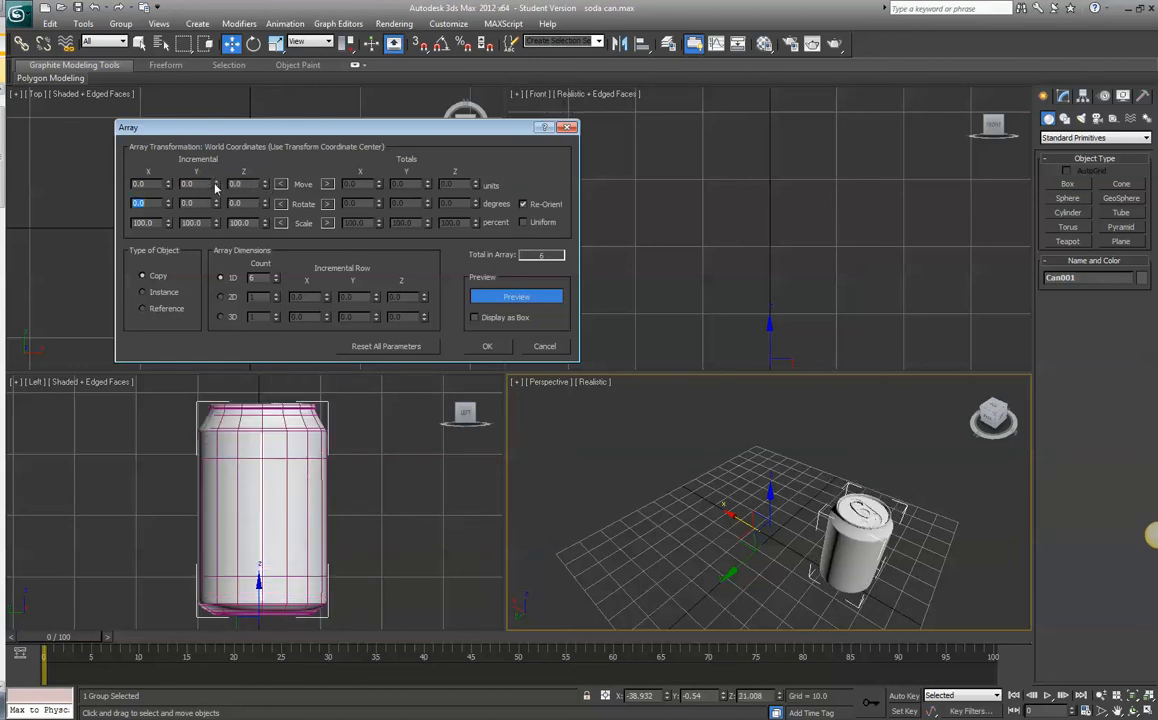
Preview an incremental Y move of 3 units for the array and clear it back to 0.
left_click(215, 181)
left_click(215, 181)
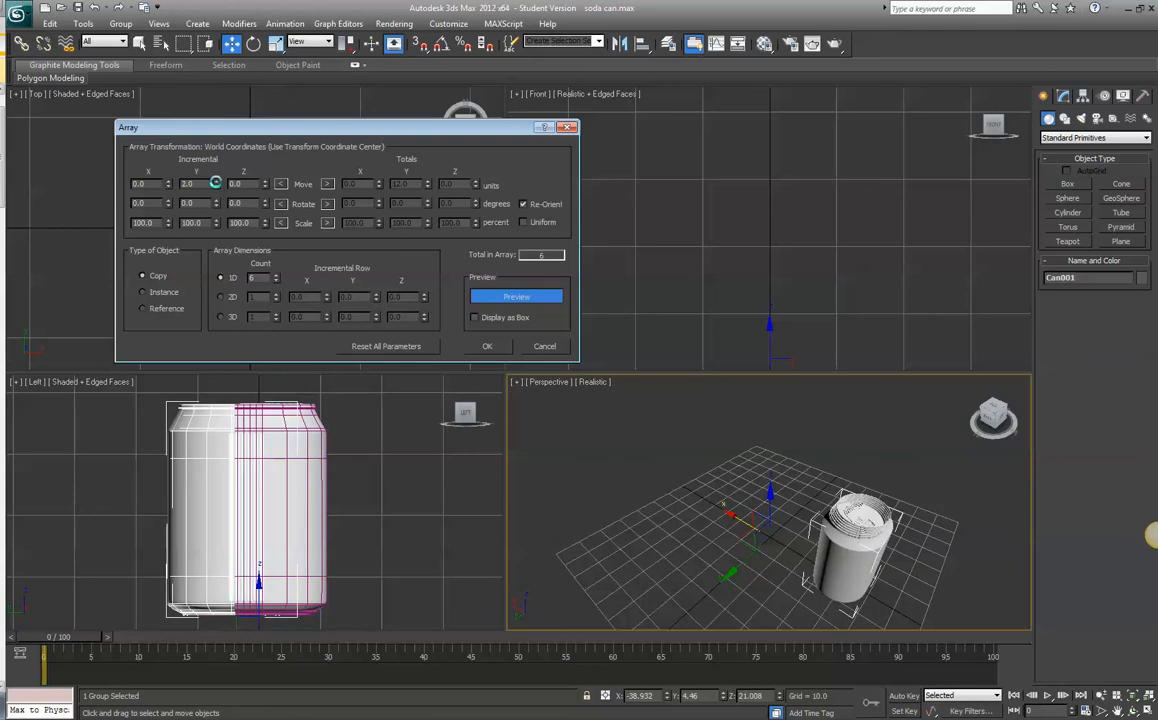
left_click(215, 182)
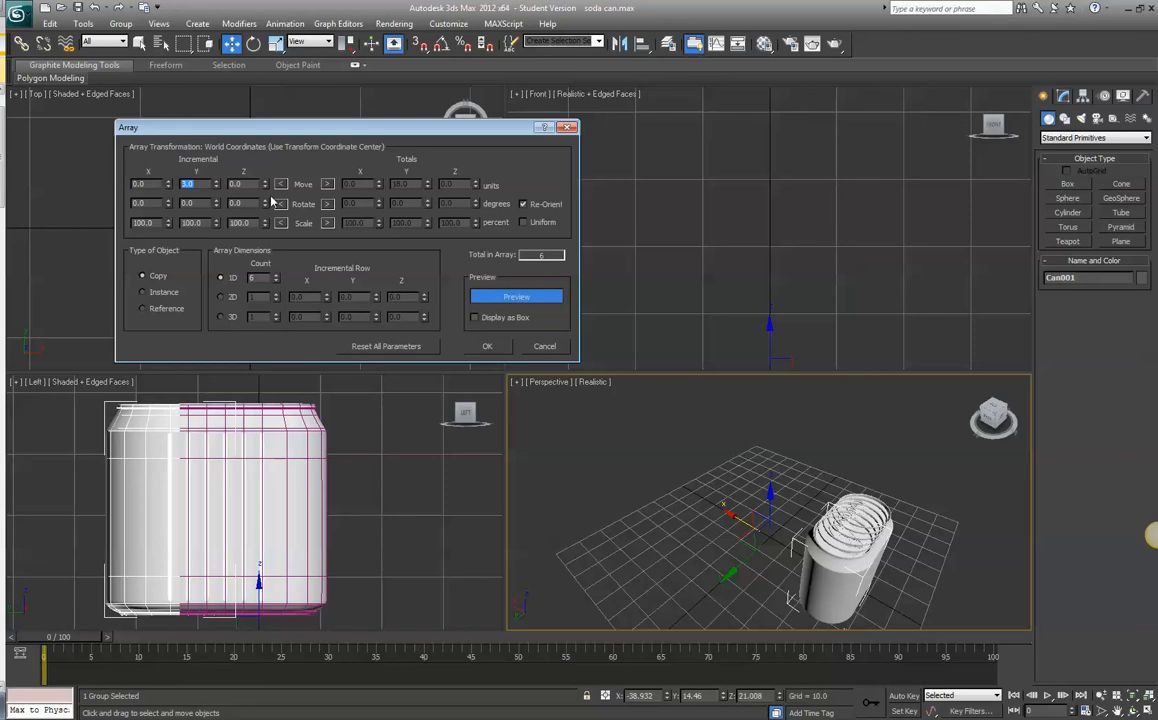
key("BackSpace")
key("Tab")
Raise the array's incremental Z rotation gradually to 13 degrees to preview the cans turning around the coordinate center.
left_click(265, 201)
left_click(265, 201)
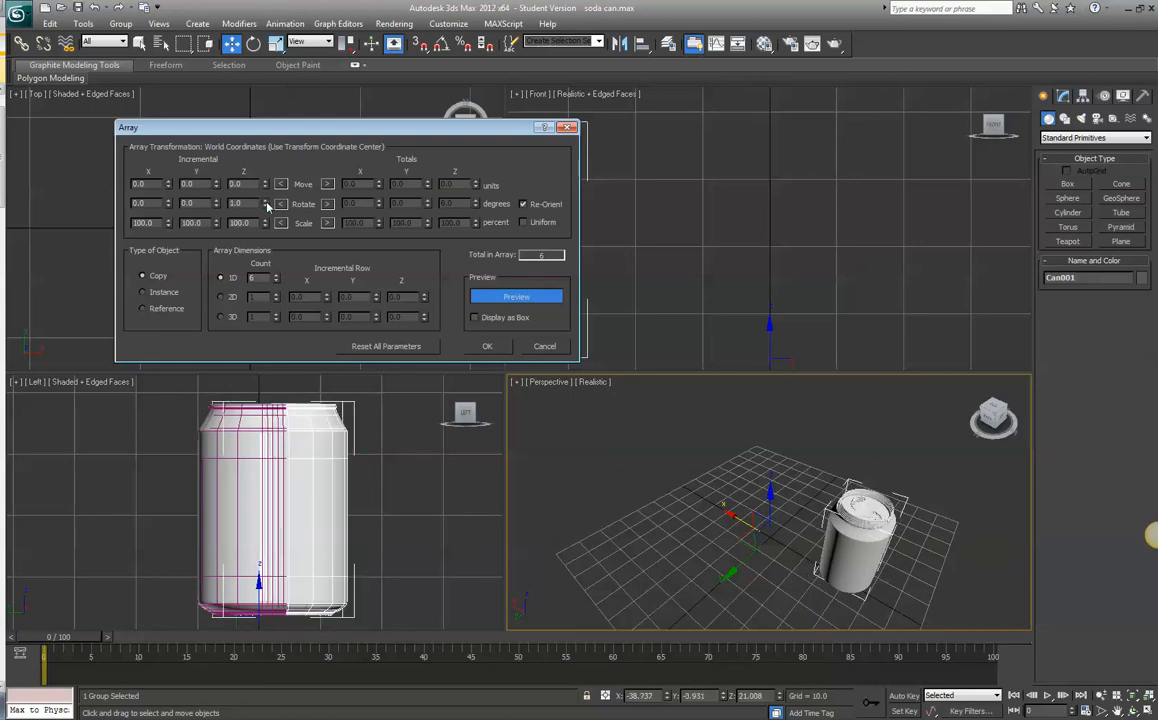
left_click(265, 201)
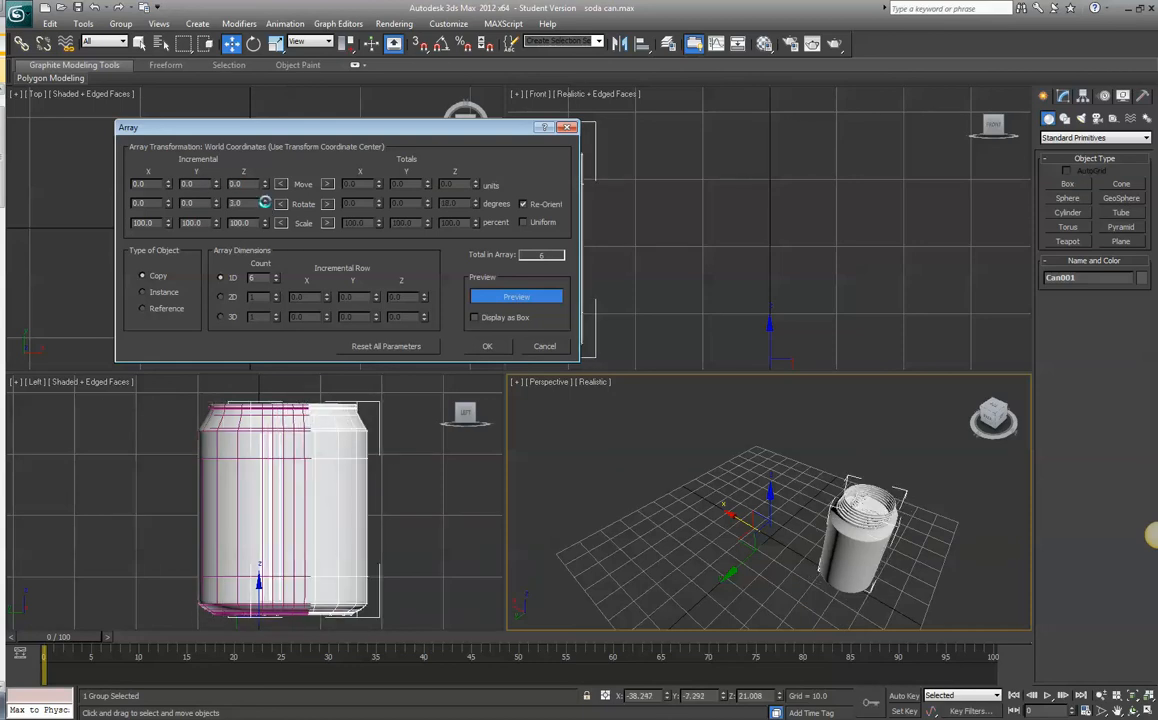
left_click(265, 201)
left_click(265, 201)
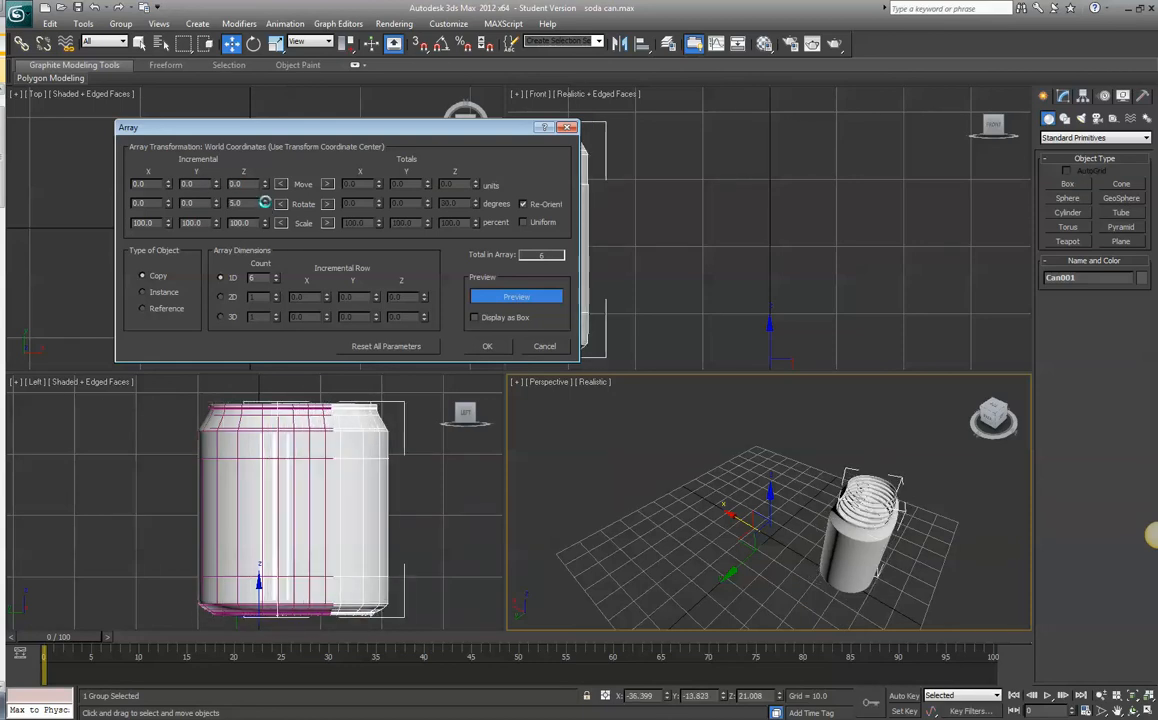
left_click(265, 201)
left_click(265, 201)
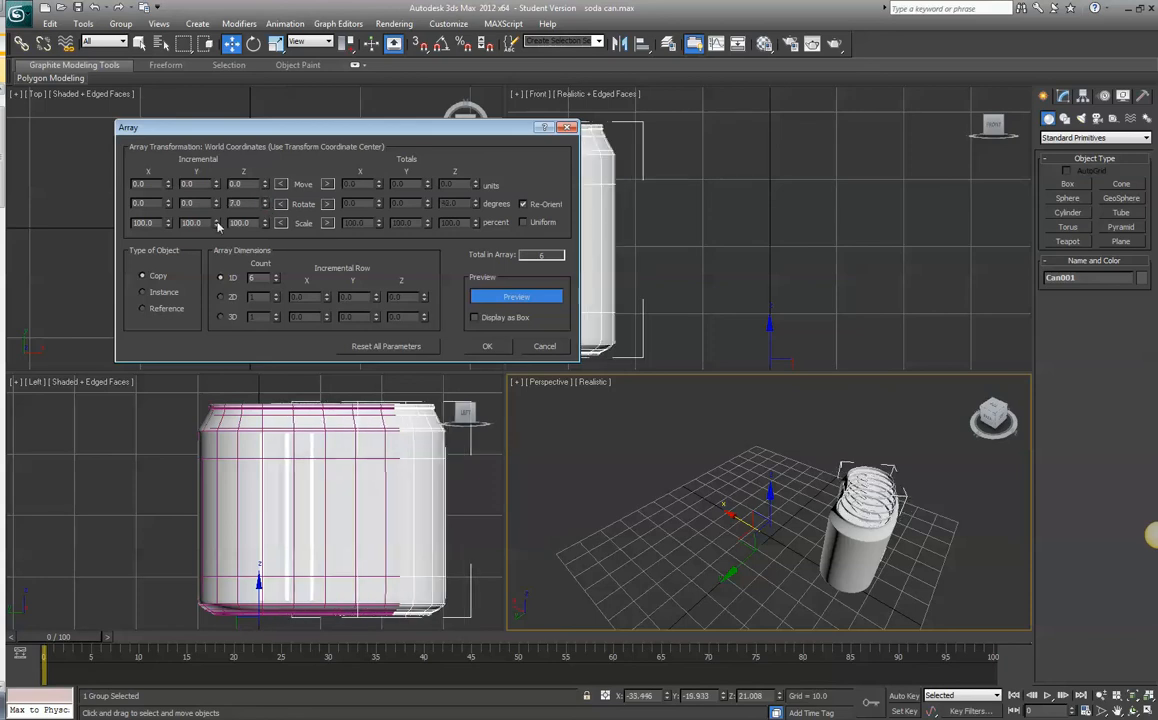
left_click(265, 201)
left_click(265, 201)
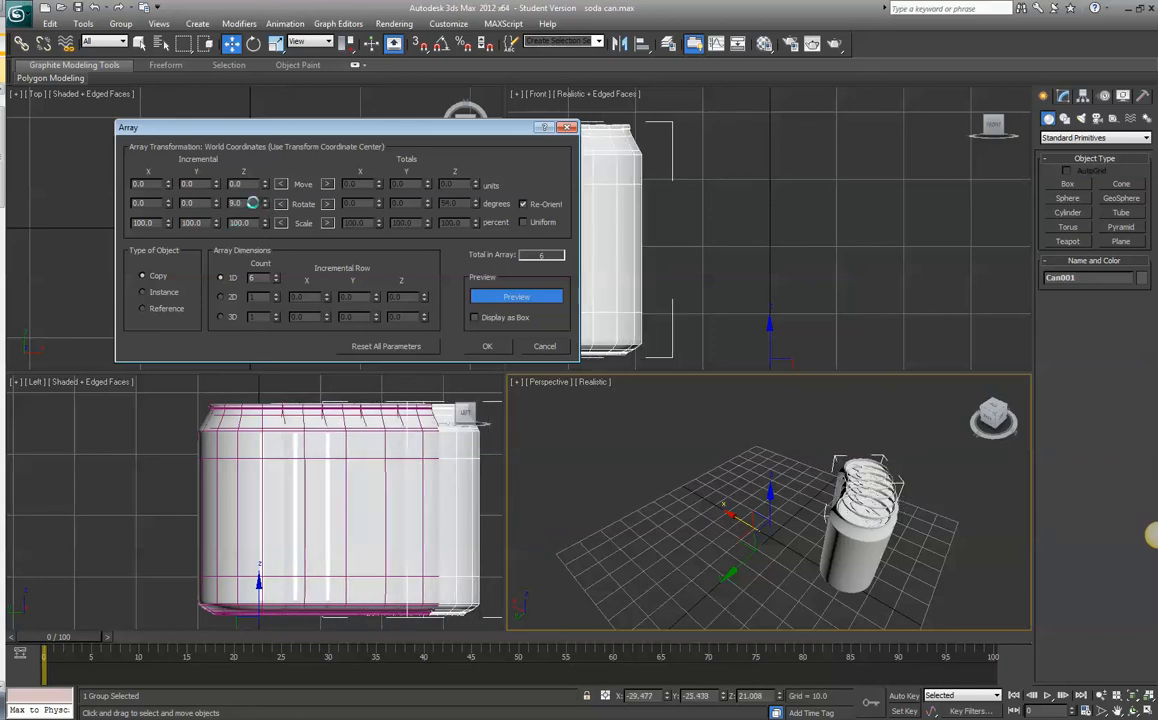
left_click(265, 201)
left_click(265, 201)
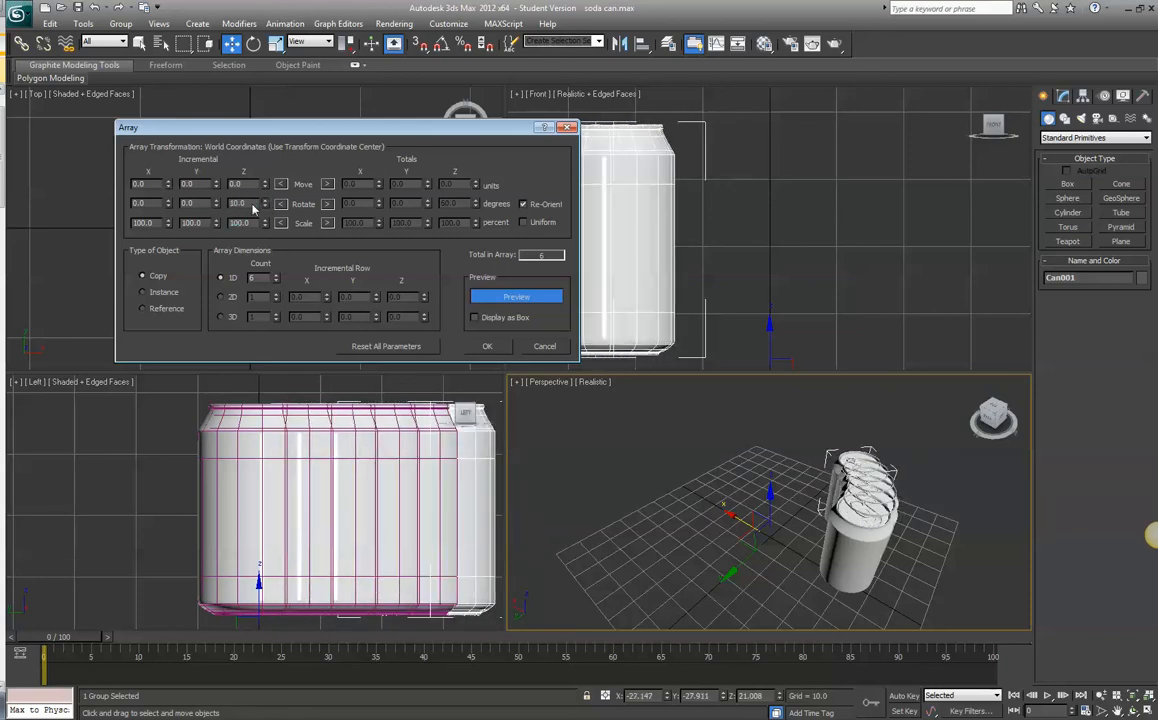
left_click(265, 201)
left_click(265, 201)
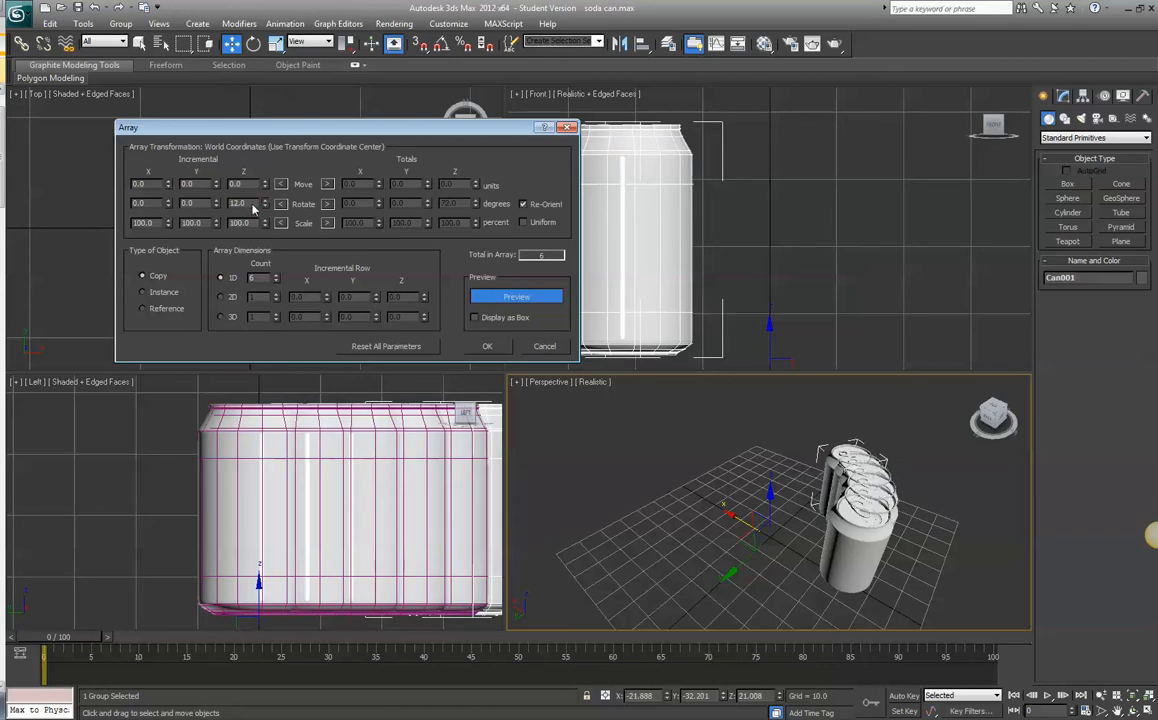
left_click(265, 201)
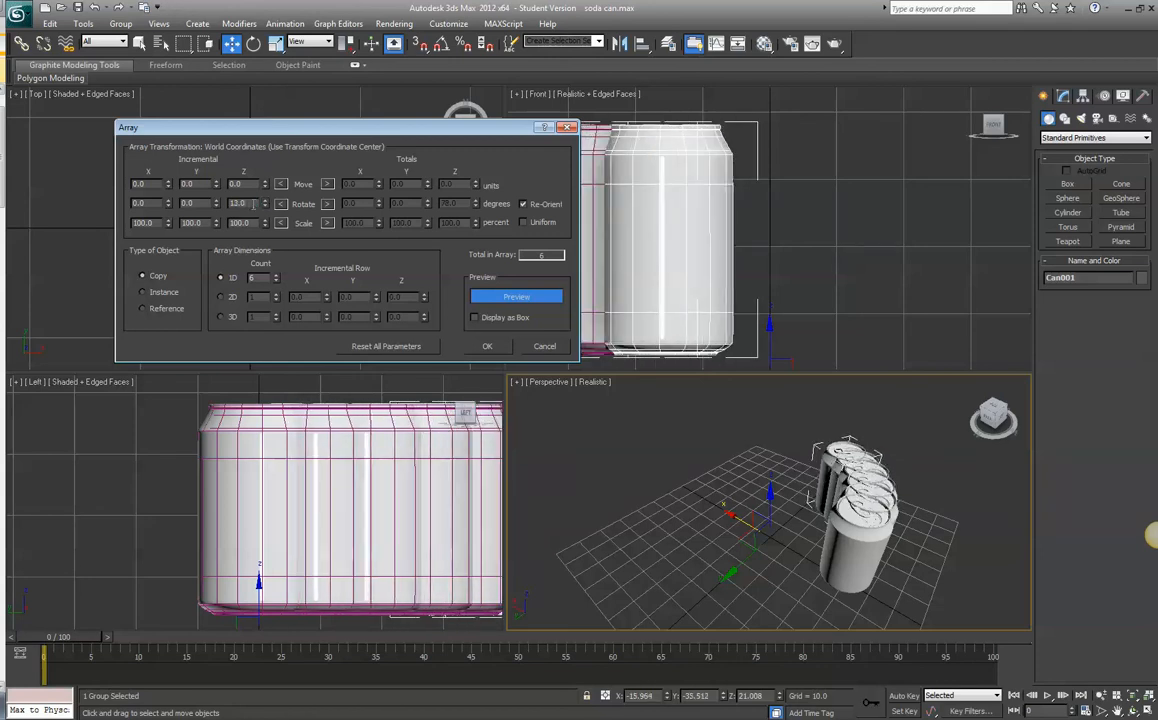
Set the array's incremental Z rotation to 60 degrees.
double_click(253, 203)
type("60")
key("Tab")
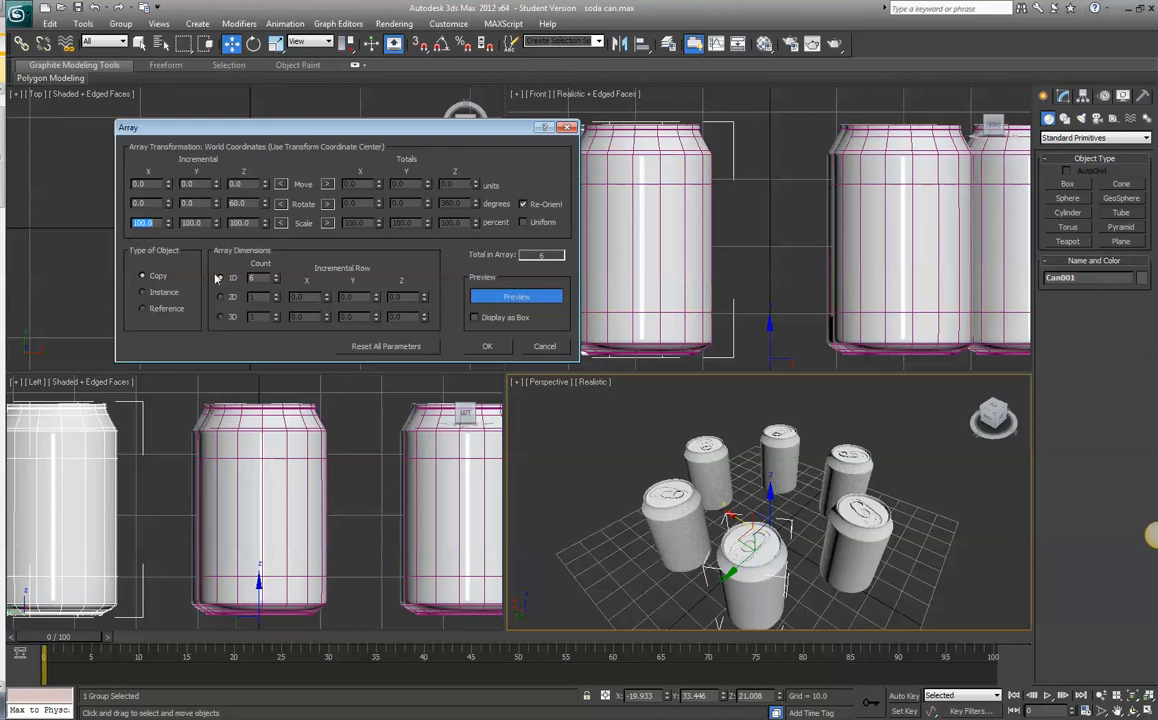
Switch the type of object to Instance and back to Copy, and create the circular can array.
left_click(141, 275)
left_click(142, 293)
left_click(142, 277)
left_click(489, 347)
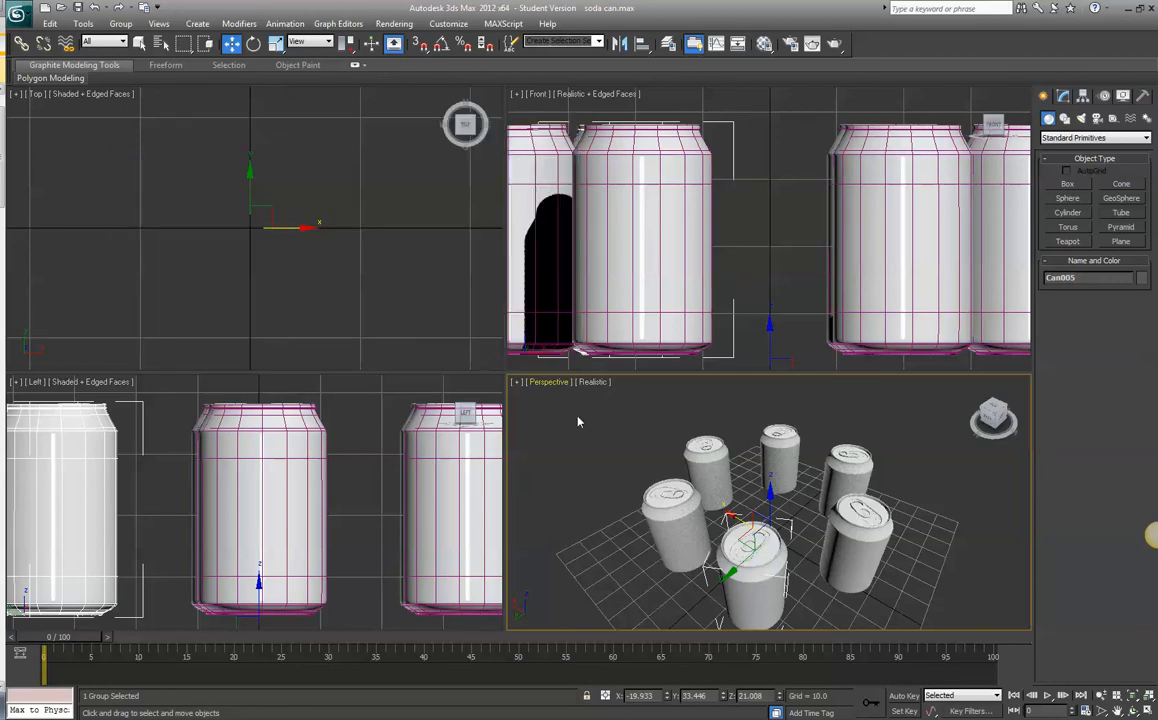